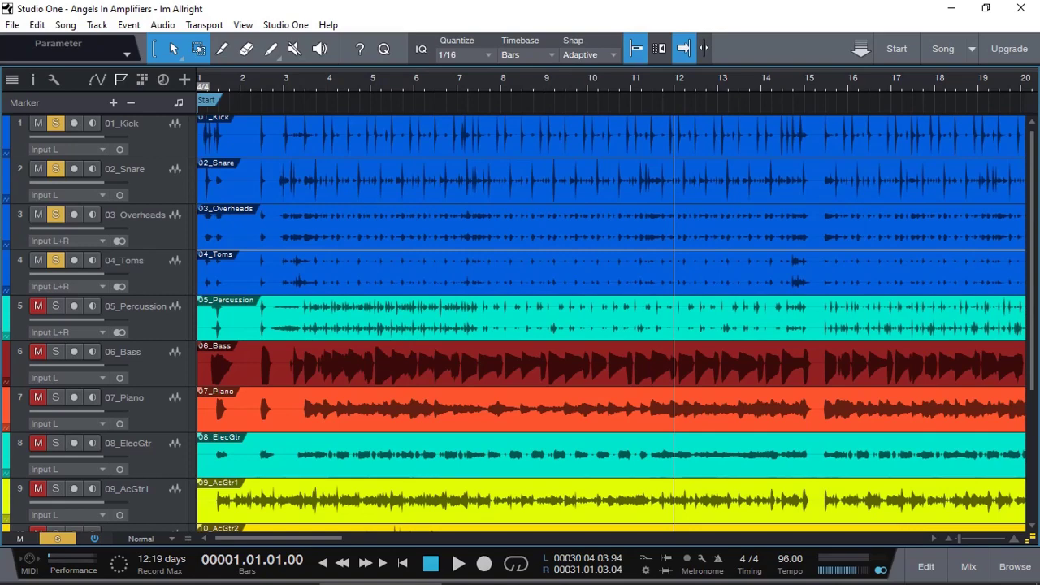
Step: Scroll back to the top of the Studio One Prime Add-Ons page listing the three add-ons
scroll(612, 281, "up", 1)
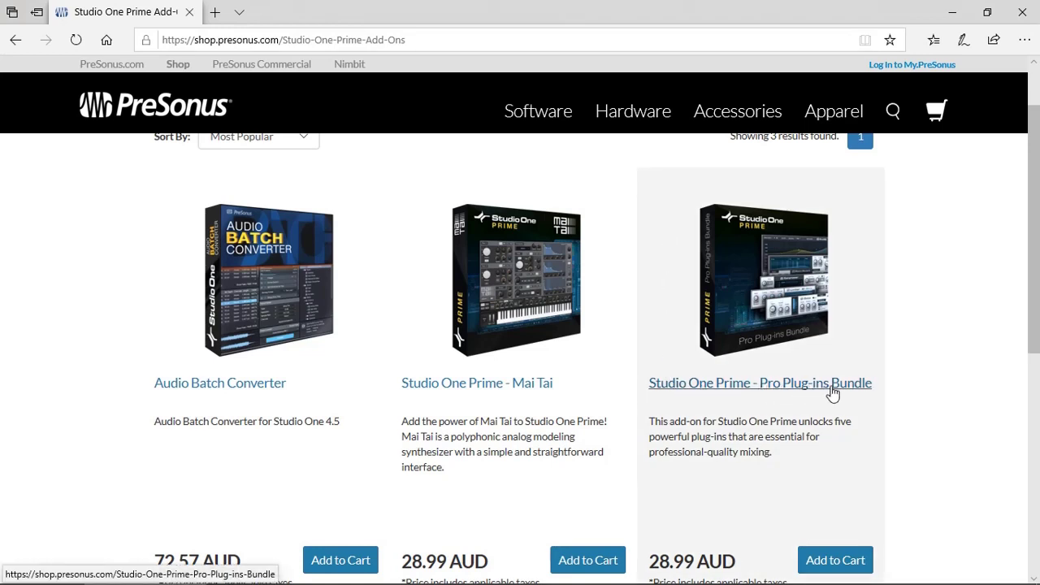
Step: Open the Studio One Prime - Pro Plug-ins Bundle product page
scroll(846, 423, "down", 2)
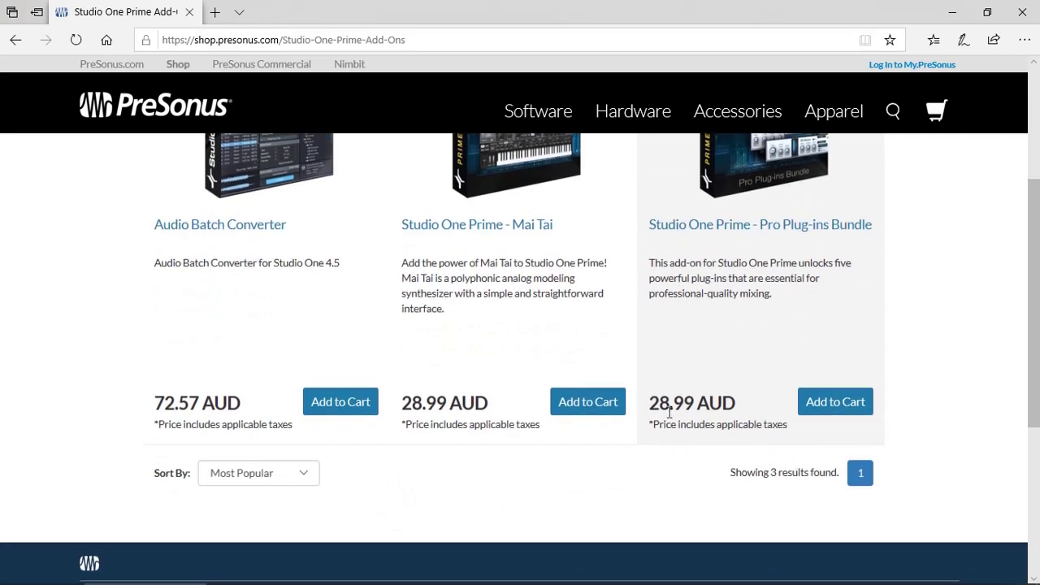
scroll(734, 406, "up", 3)
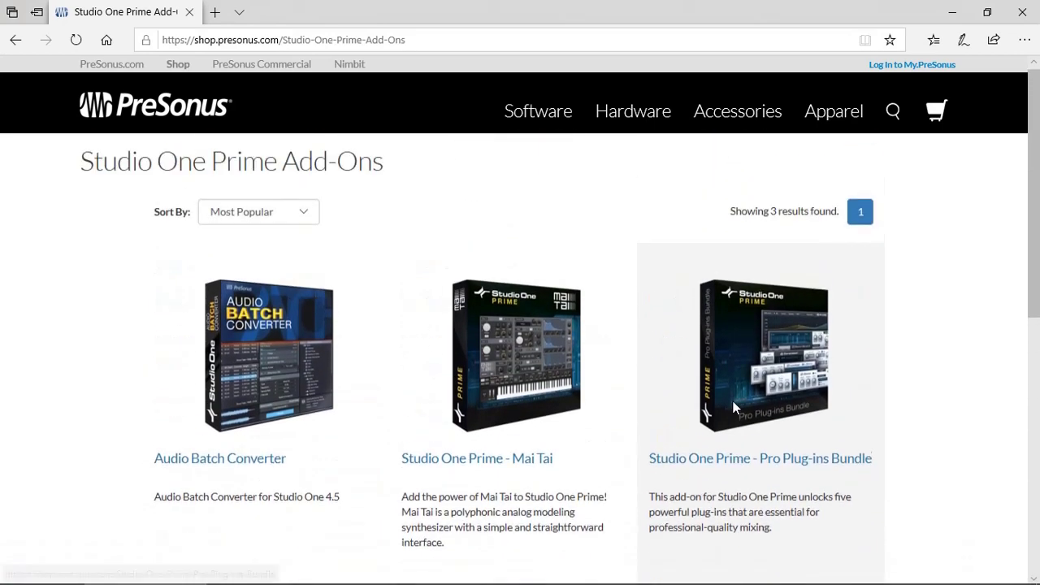
scroll(740, 422, "down", 2)
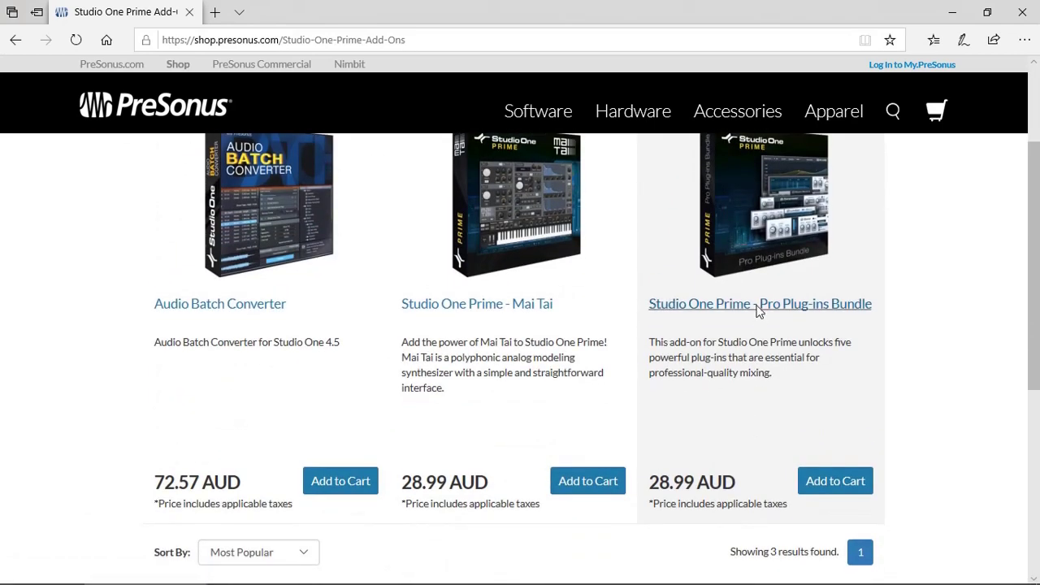
left_click(756, 307)
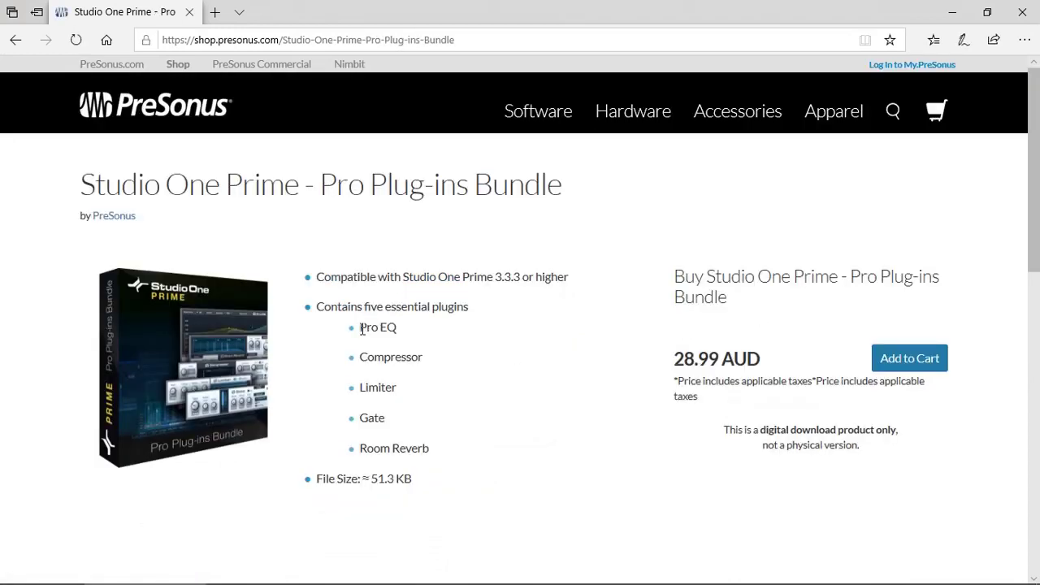
Step: Highlight Gate and the 28.99 AUD bundle price, then return to the Studio One song
left_click_drag(358, 418, 432, 417)
left_click(431, 417)
left_click_drag(673, 355, 780, 360)
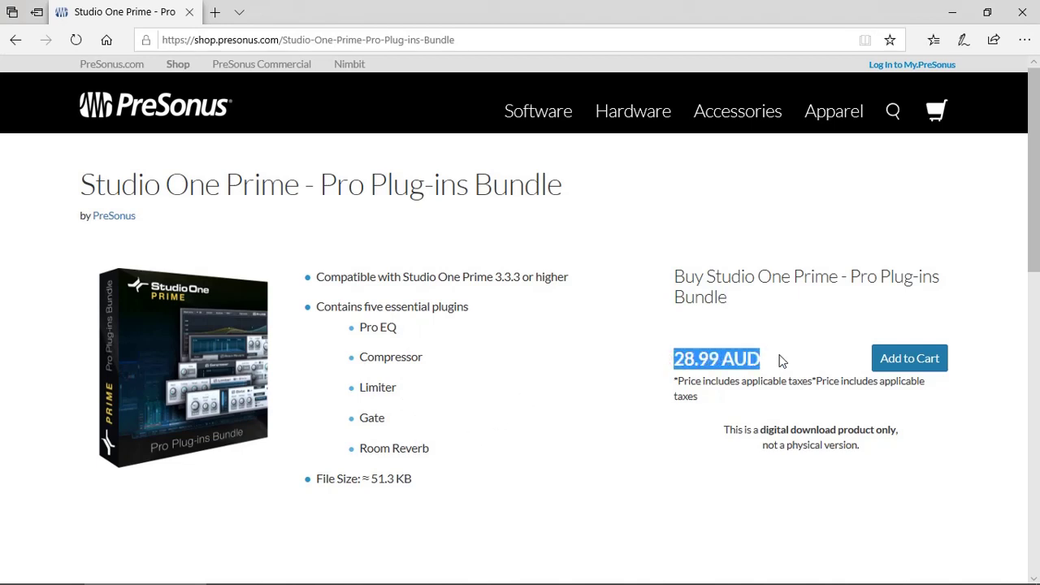
key("alt+Tab")
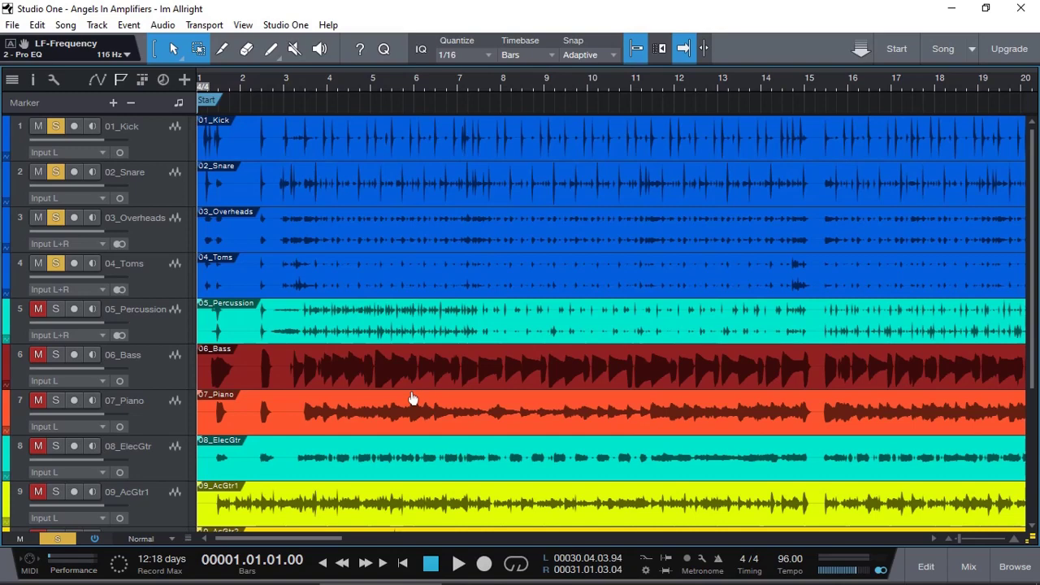
key("space")
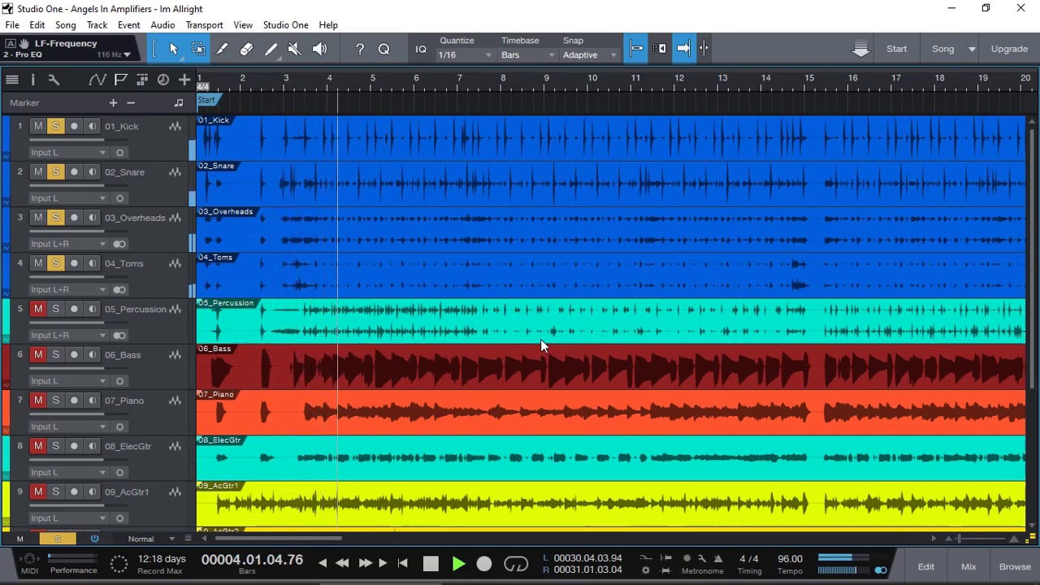
key("space")
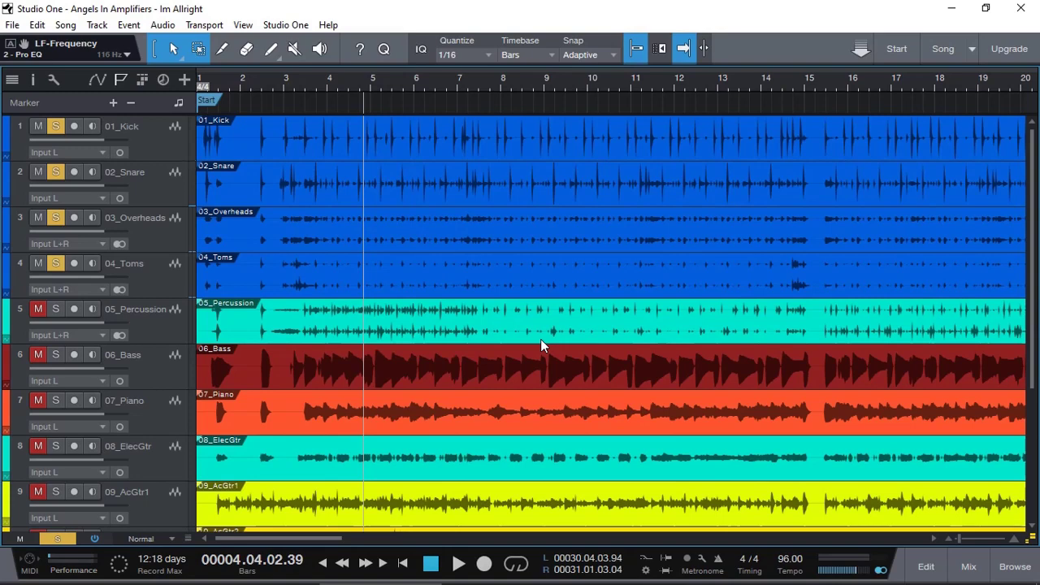
left_click(153, 278)
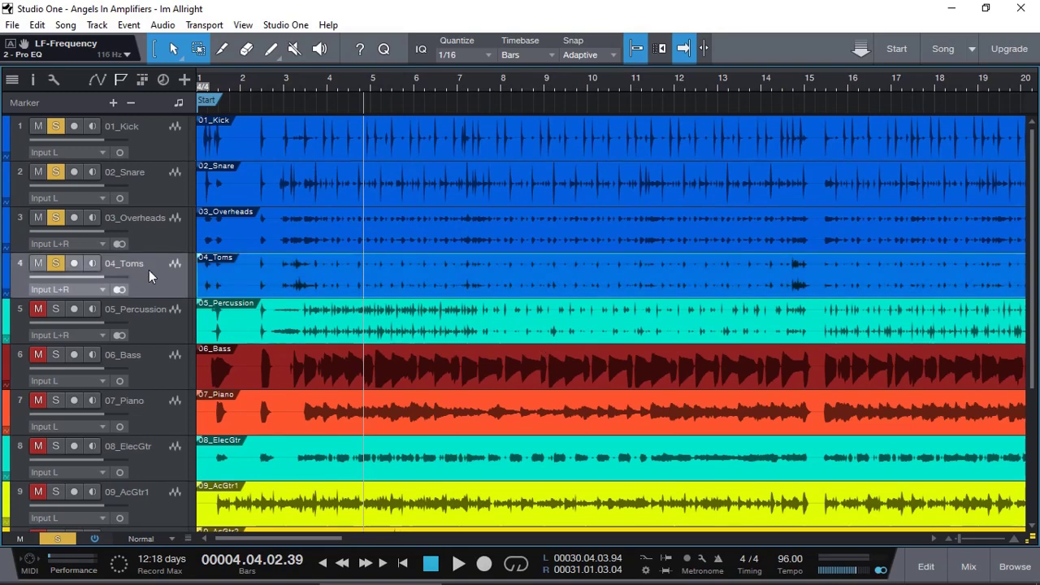
left_click(402, 562)
key("space")
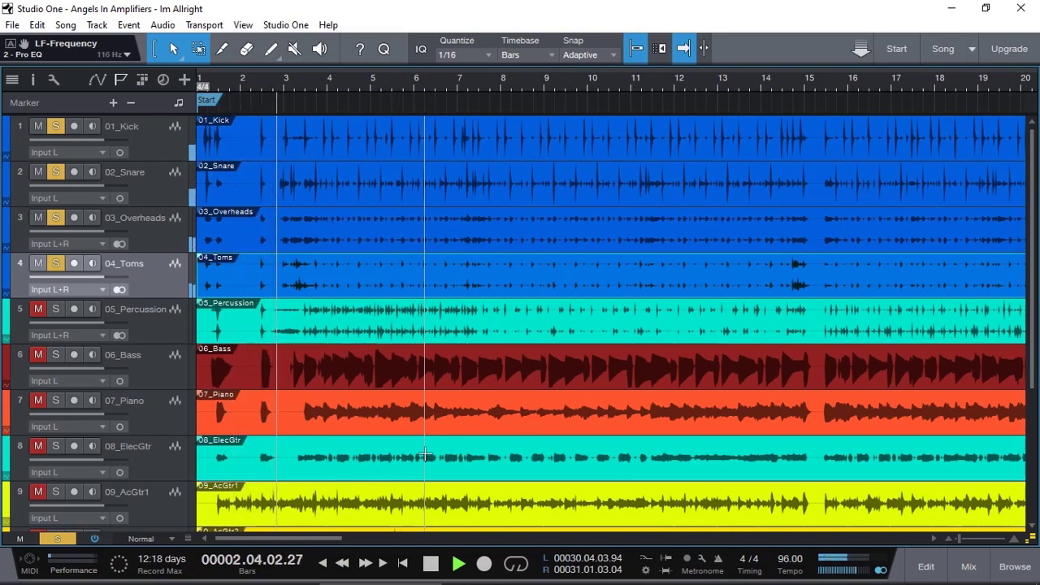
key("space")
Step: Move the 04_Toms Pro EQ low band down to 104 Hz at 23.06 dB and audition it with playback
left_click(969, 566)
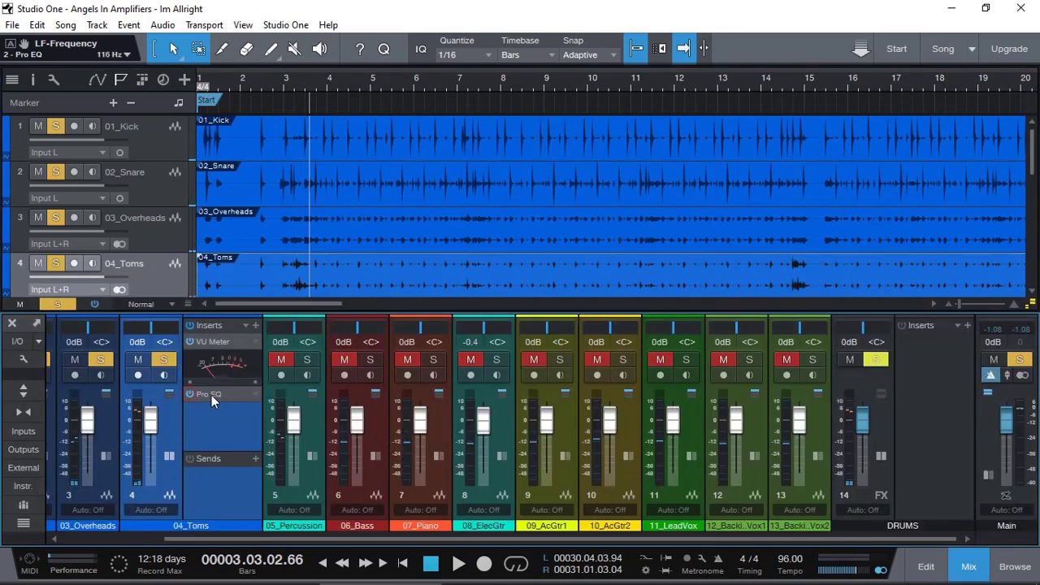
left_click(210, 394)
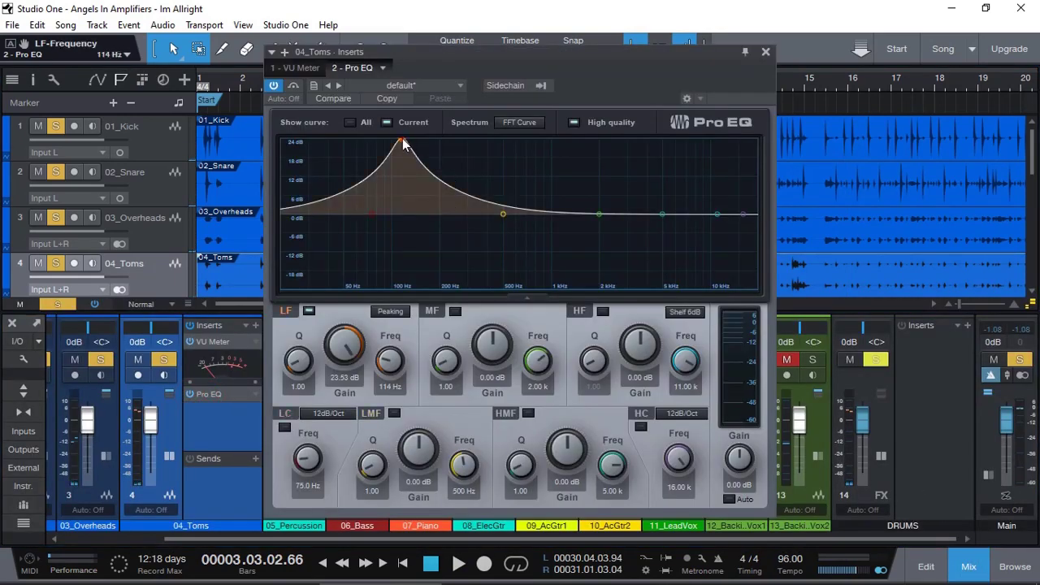
left_click_drag(402, 141, 395, 143)
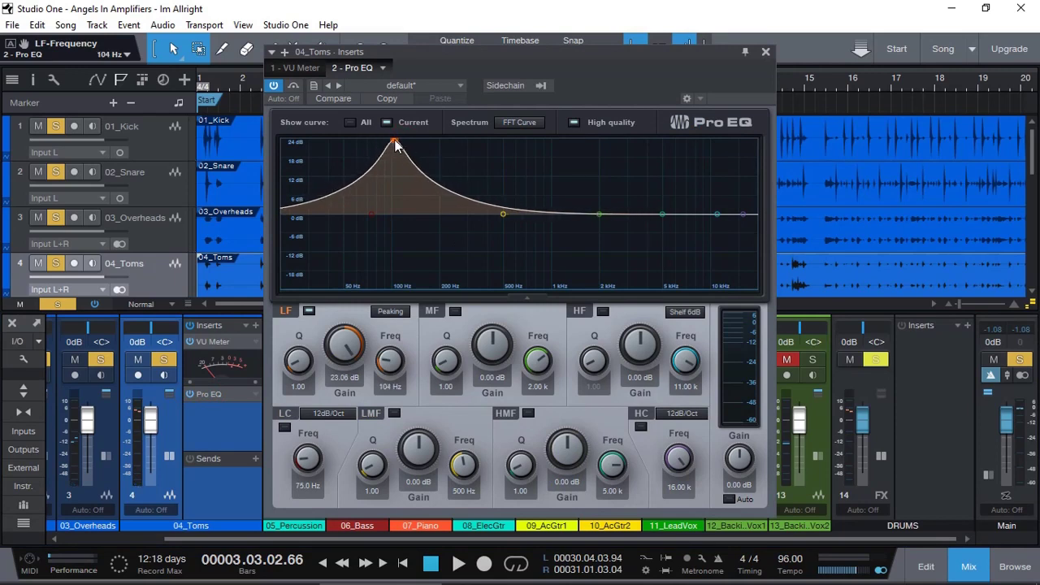
key("space")
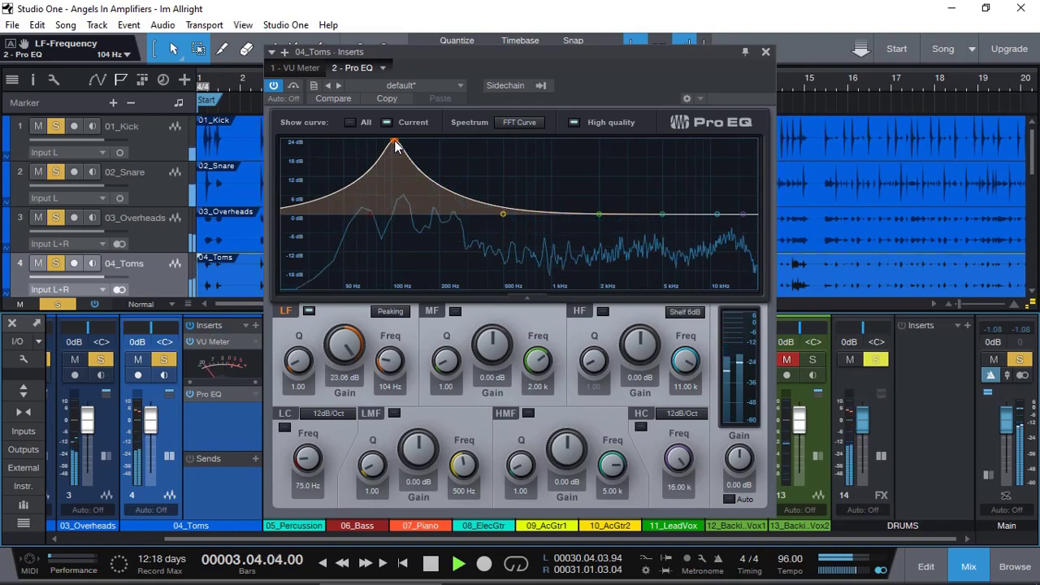
key("space")
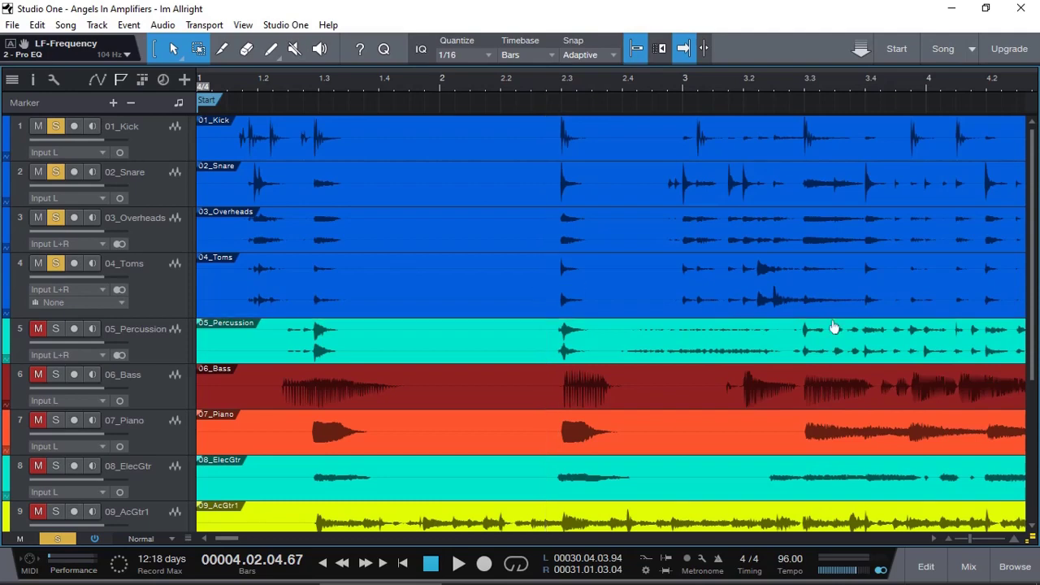
Step: Drag a Gate from the Effects browser onto the 04_Toms channel's inserts in the mixer
left_click(983, 567)
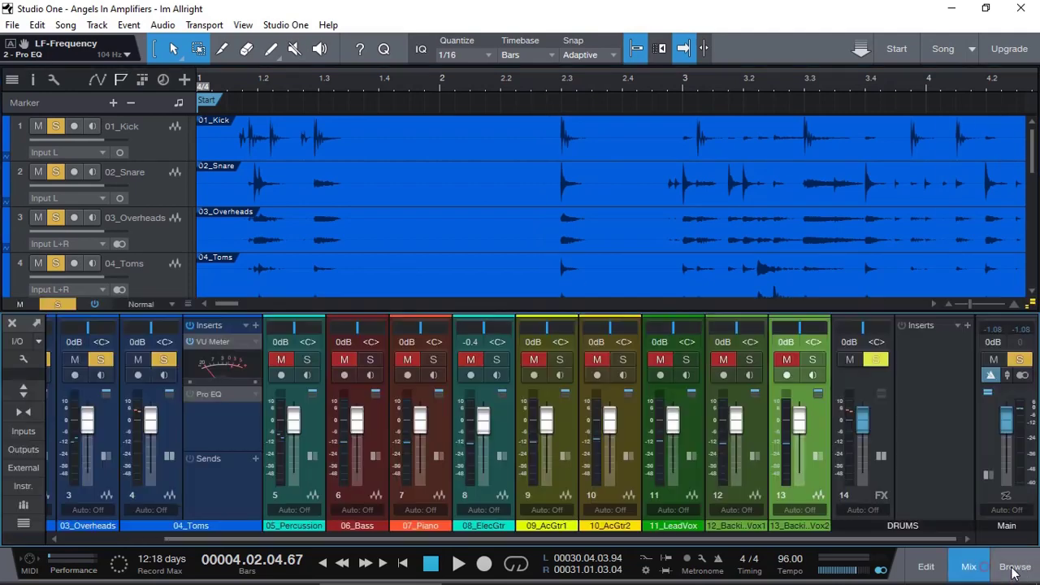
left_click(1013, 573)
left_click_drag(875, 207, 223, 394)
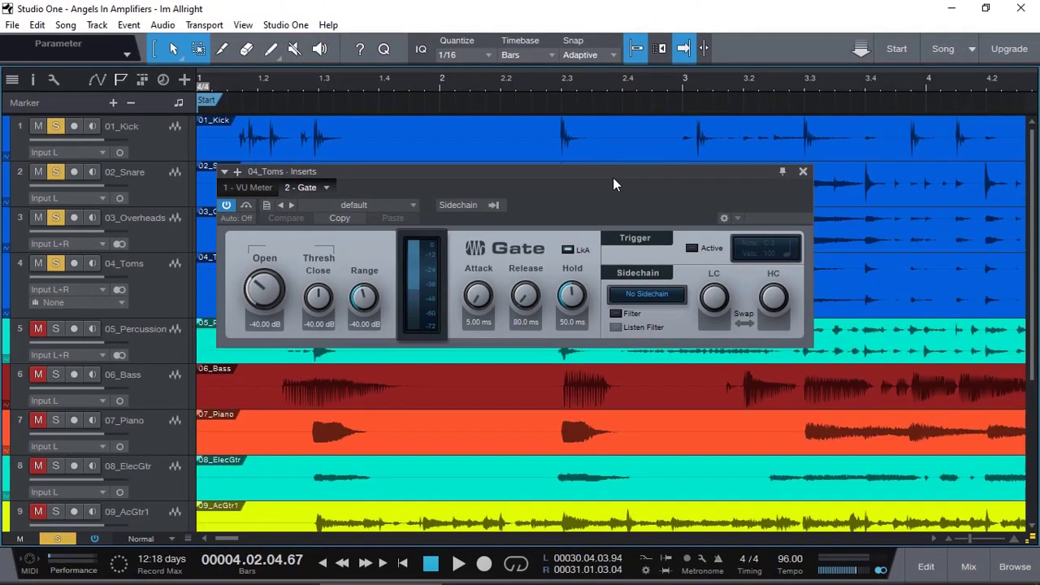
Step: Move the Gate editor lower and unsolo the other drums, leaving 04_Toms soloed and selected
left_click_drag(614, 185, 679, 221)
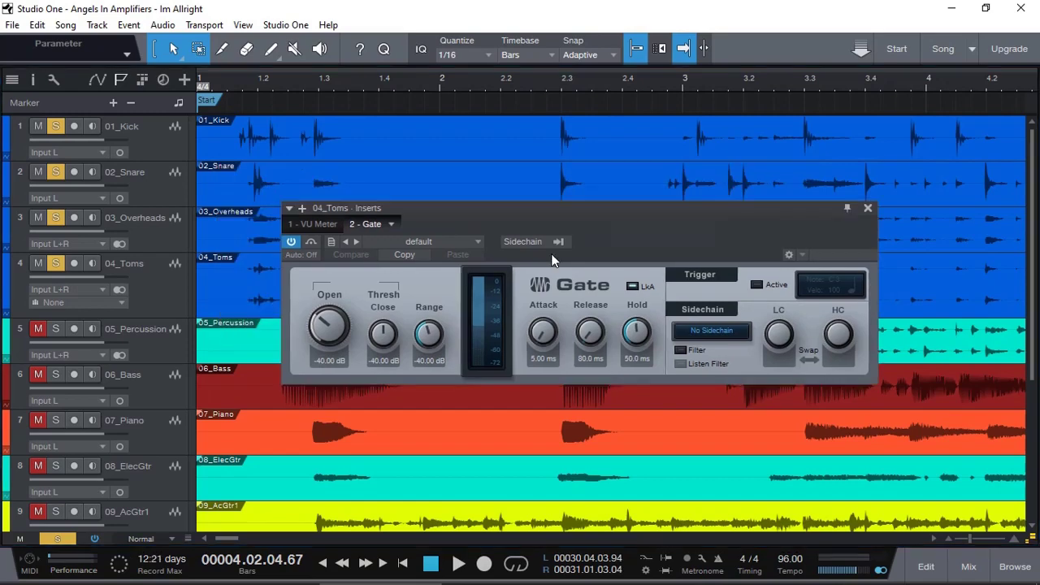
left_click_drag(534, 204, 531, 328)
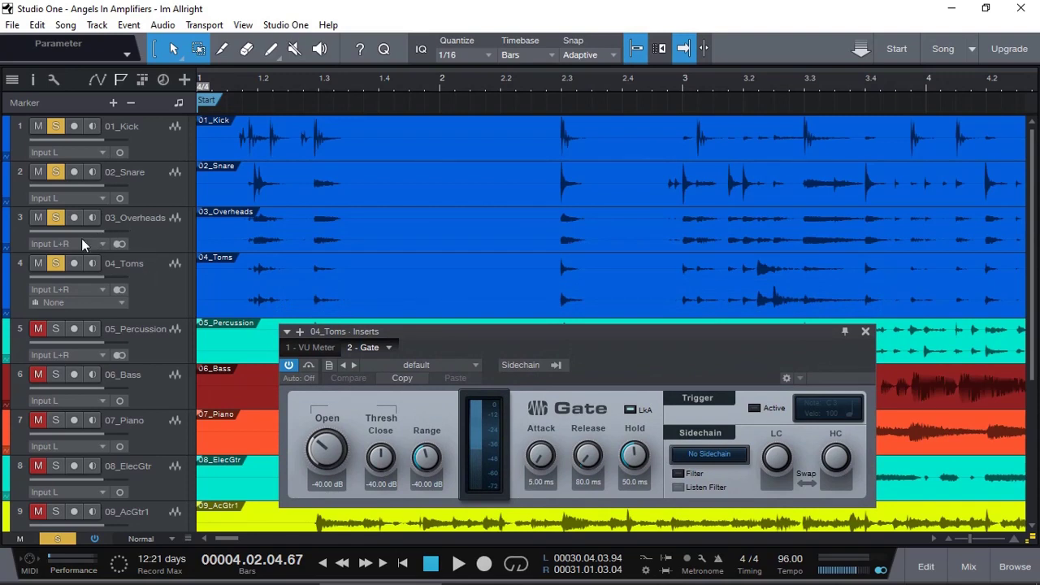
left_click(56, 218)
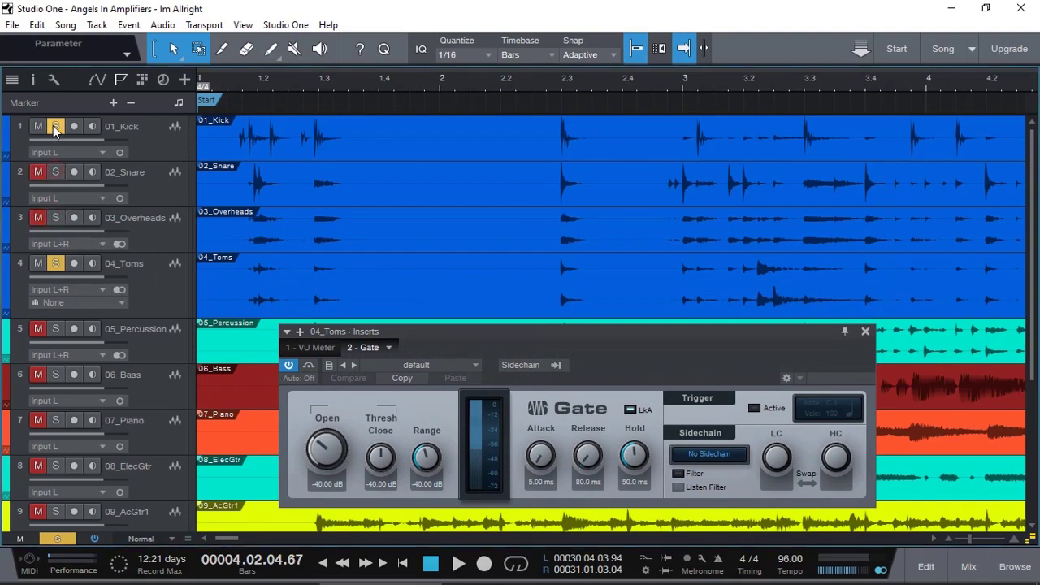
left_click(144, 286)
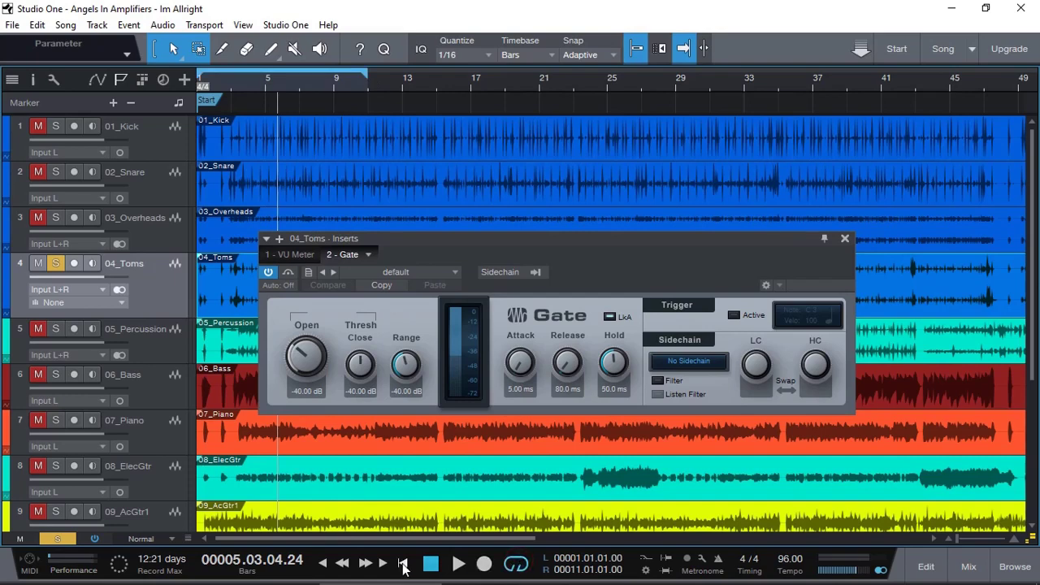
Step: Play from the song start and raise the Gate's linked open and close thresholds to -15.60 dB
left_click(458, 565)
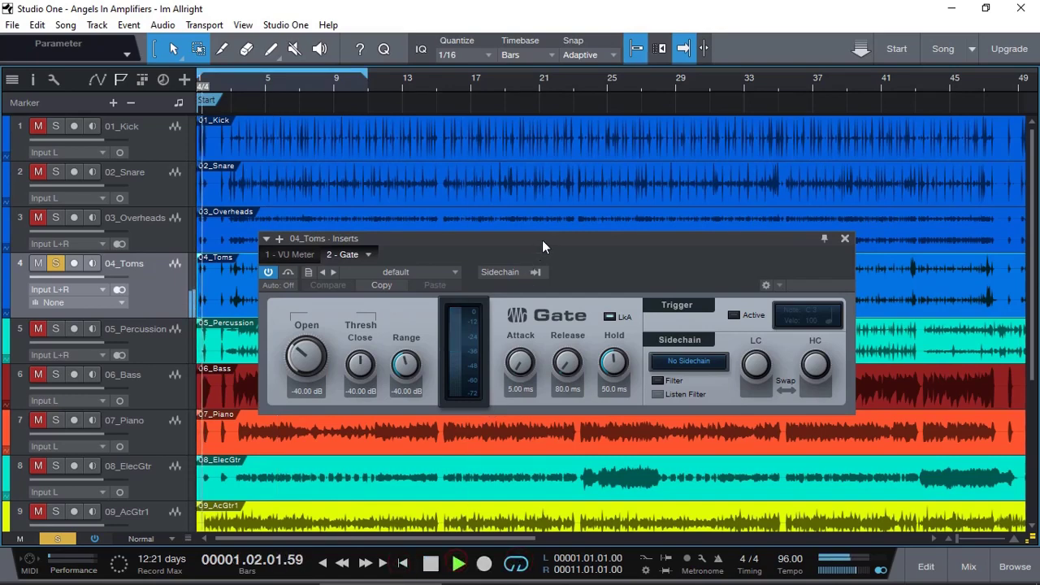
left_click_drag(544, 239, 577, 222)
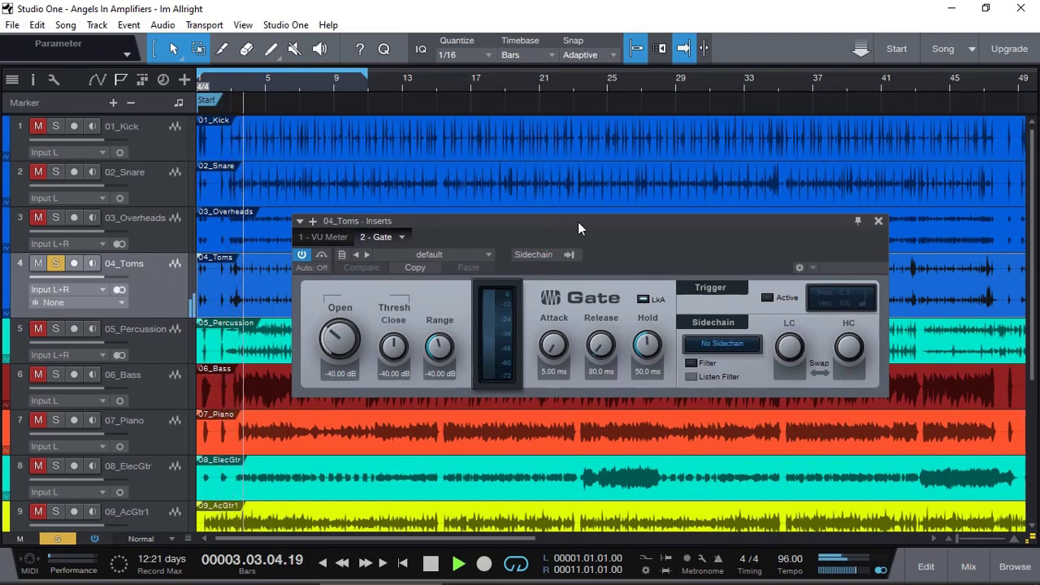
left_click_drag(338, 344, 289, 339)
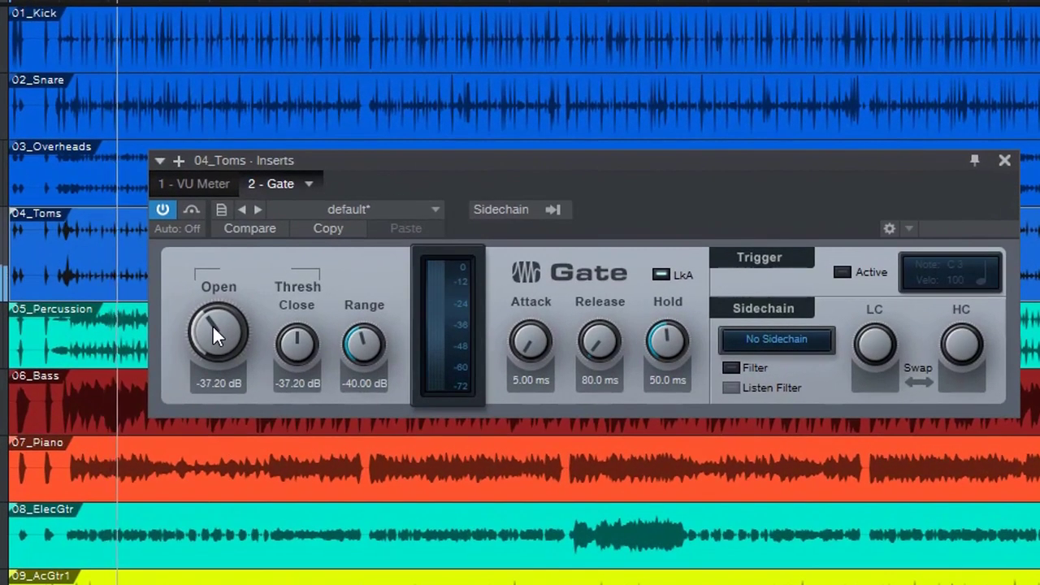
scroll(213, 327, "up", 10)
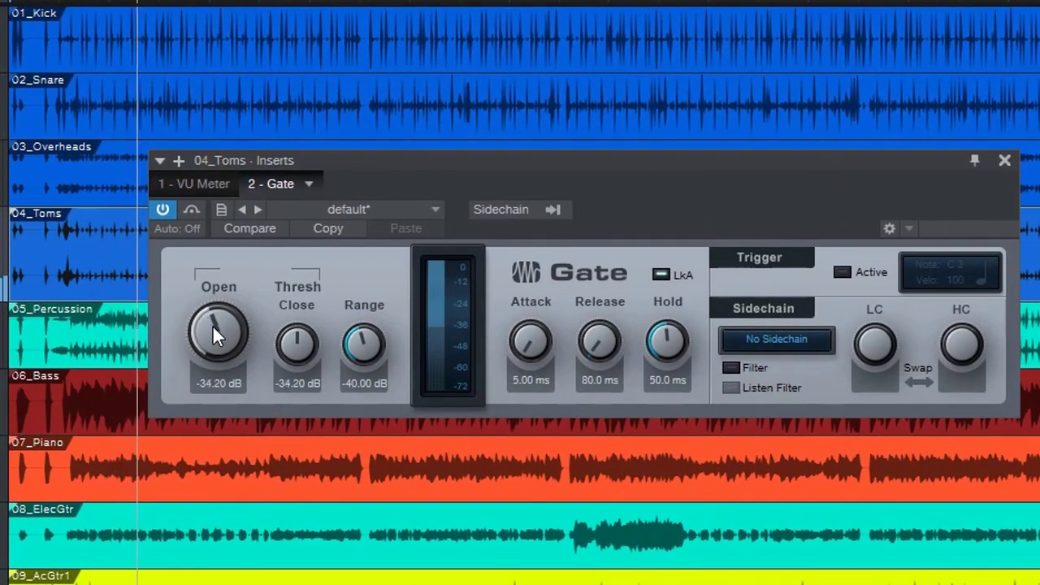
scroll(214, 329, "up", 4)
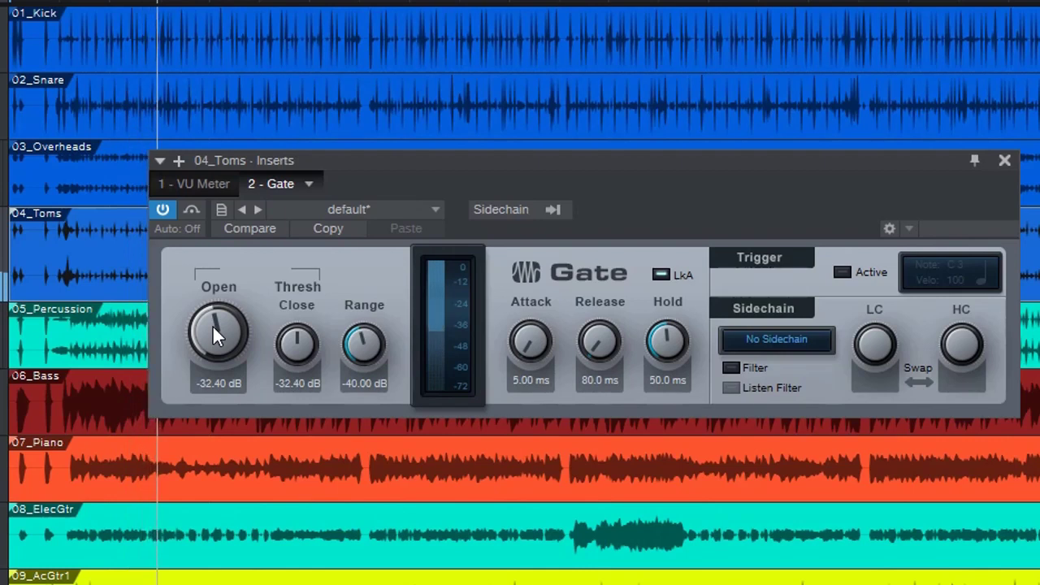
scroll(214, 329, "up", 7)
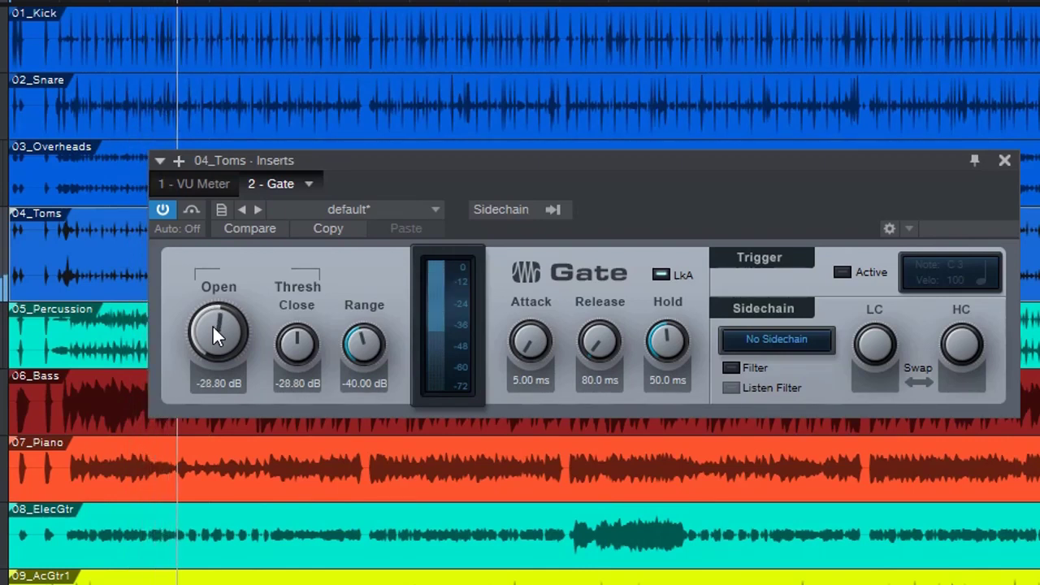
scroll(214, 329, "up", 10)
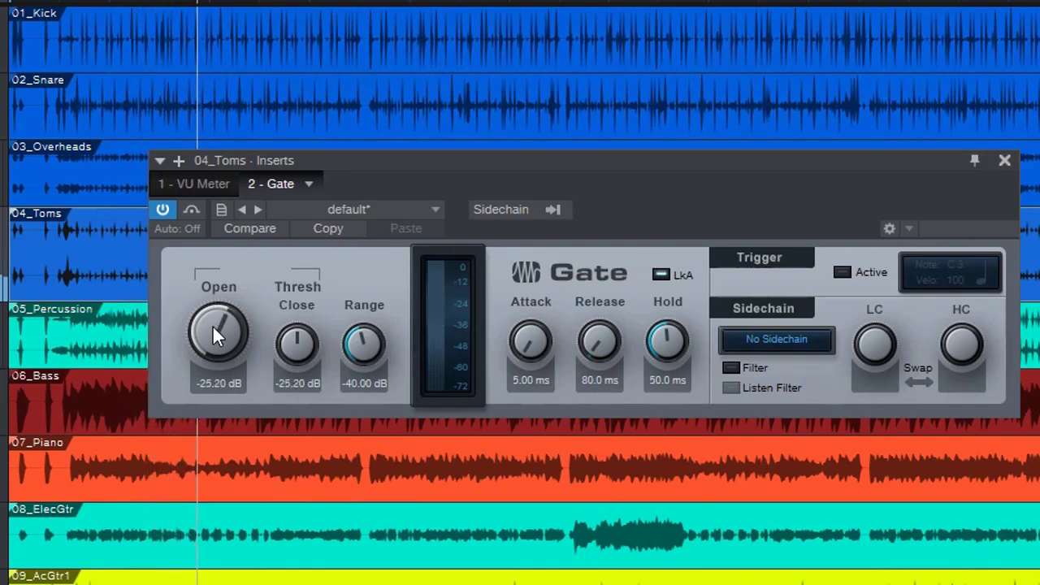
scroll(214, 329, "up", 8)
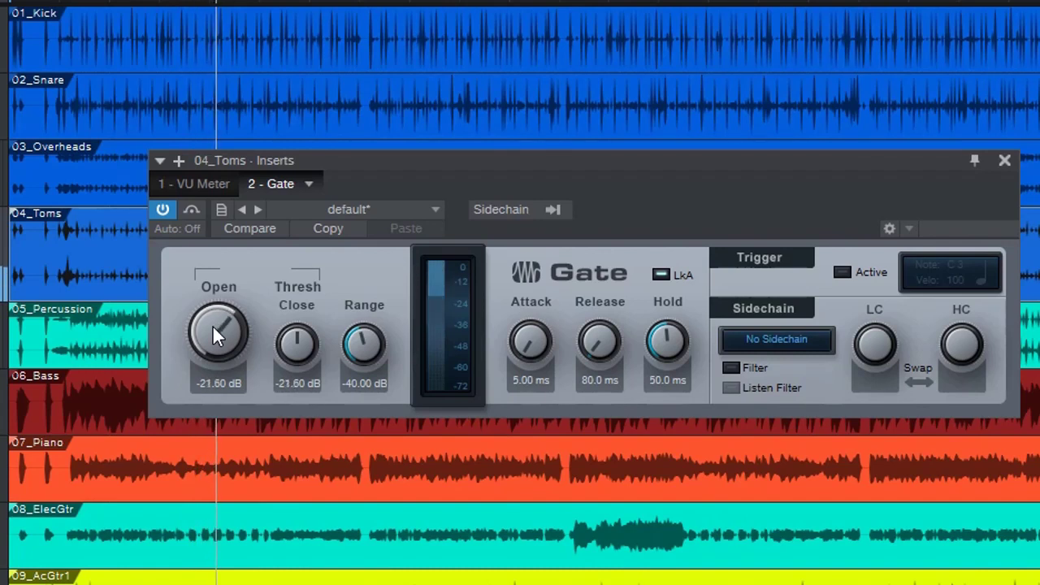
scroll(213, 328, "up", 4)
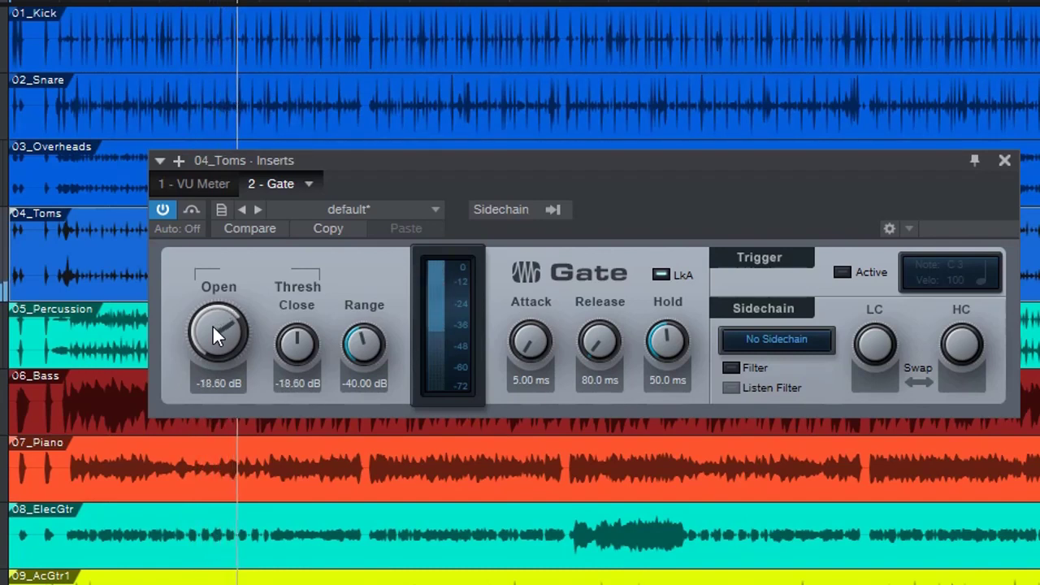
scroll(212, 324, "up", 3)
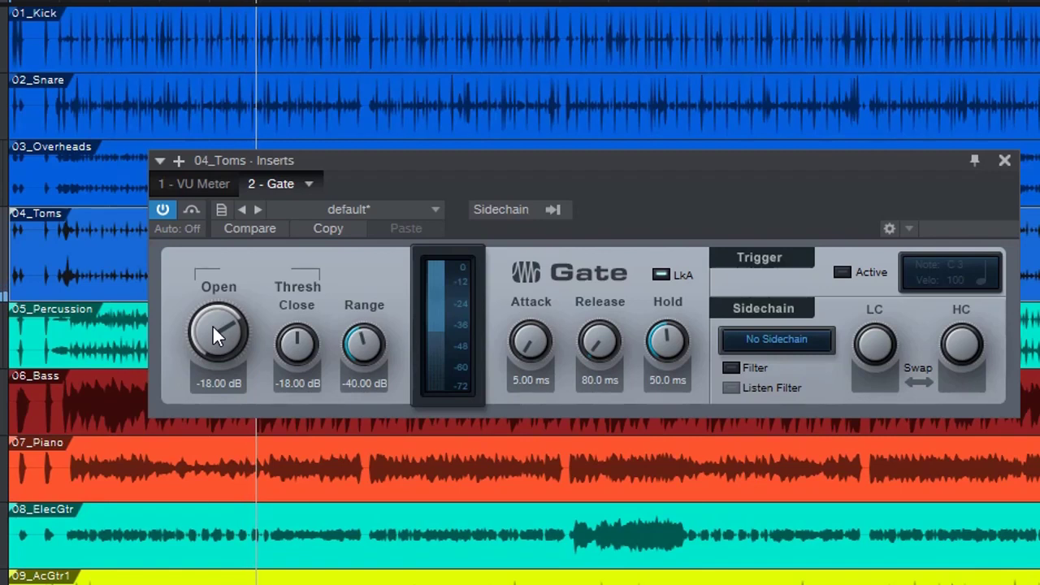
scroll(212, 324, "up", 1)
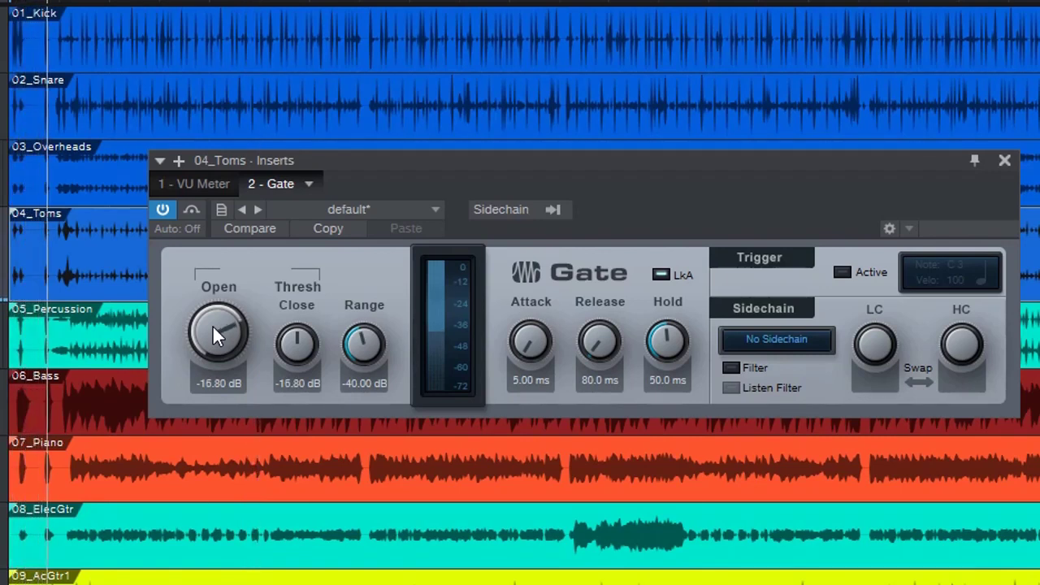
scroll(212, 324, "up", 1)
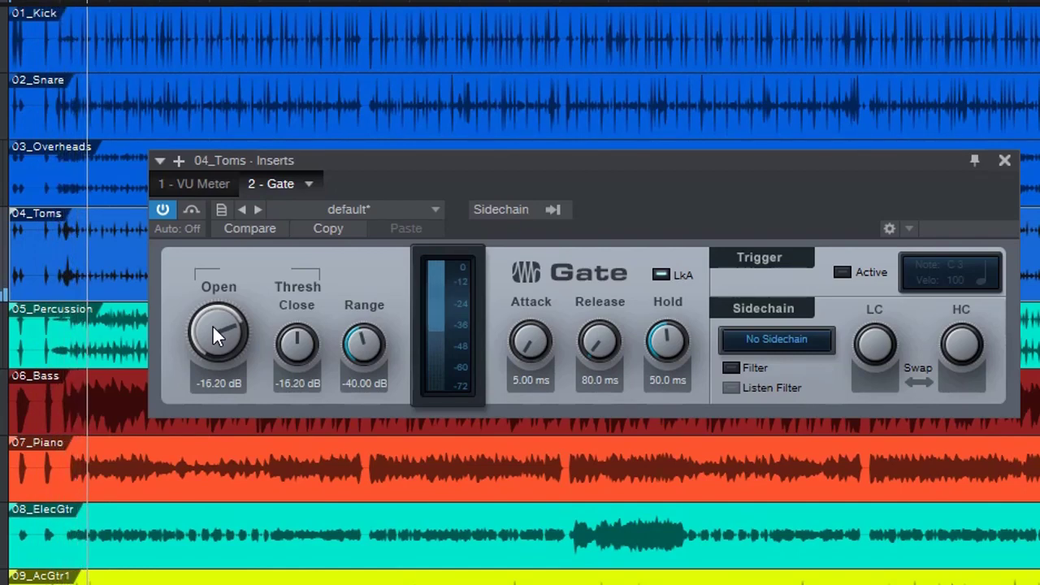
scroll(212, 325, "up", 1)
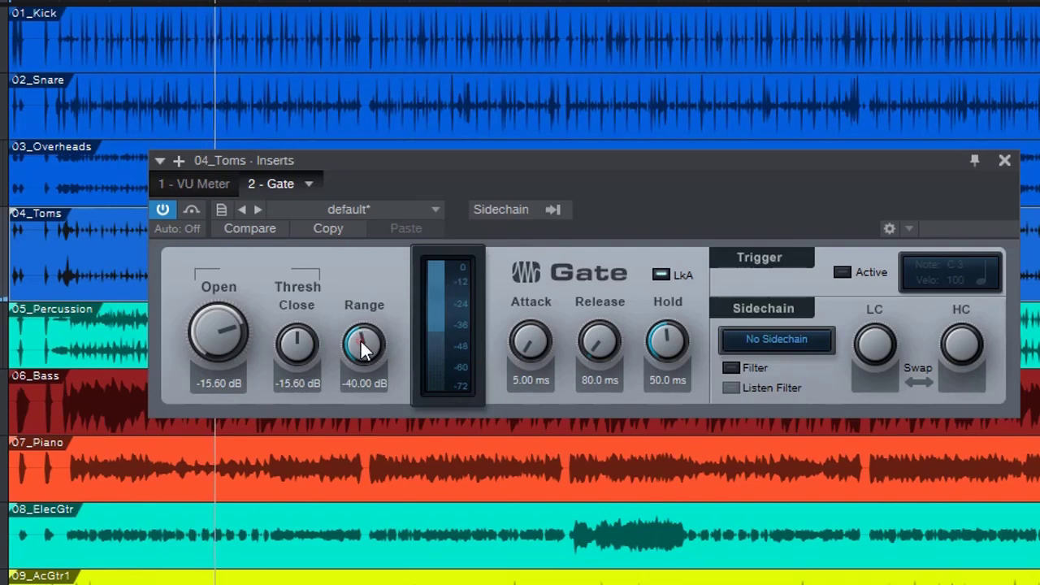
Step: Sweep the Gate's Range knob up and back down, settling it at -49.00 dB
left_click_drag(361, 342, 384, 282)
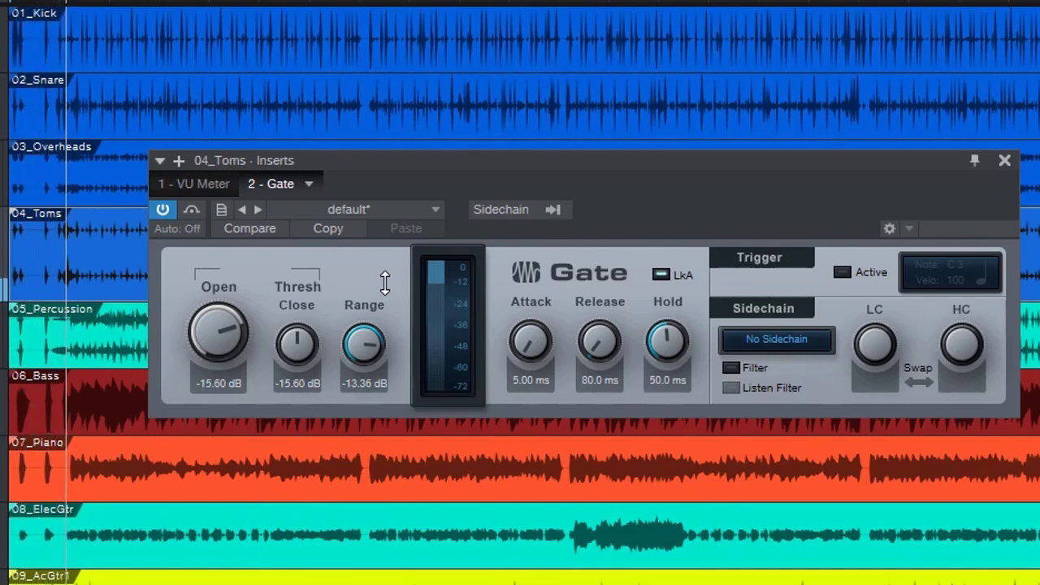
left_click_drag(384, 283, 335, 342)
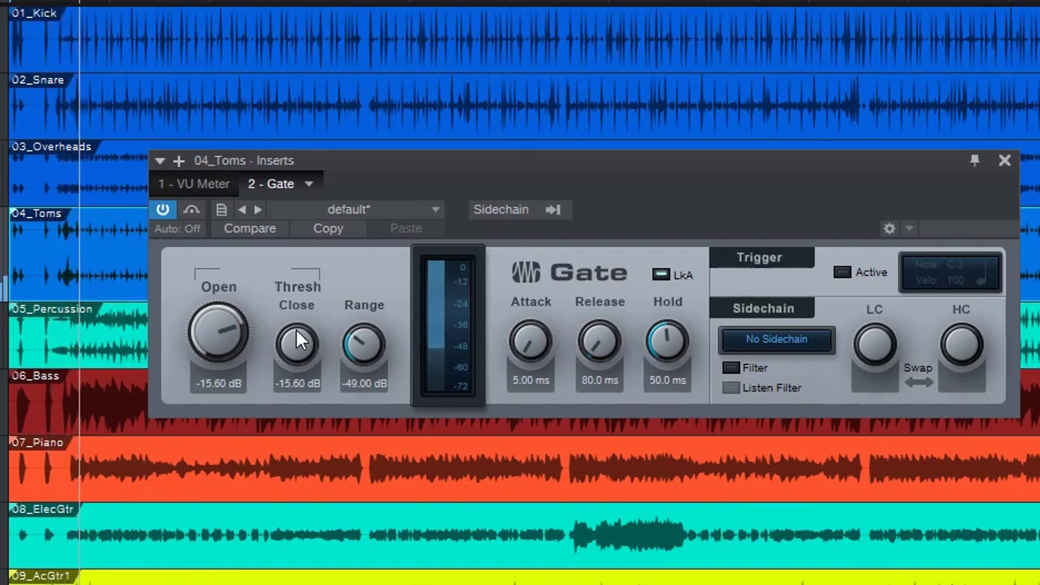
Step: Lower the Gate's close threshold to -32.88 dB, keeping the open threshold at -15.60 dB
mouse_move(298, 344)
left_mouse_down()
mouse_move(279, 351)
mouse_move(274, 375)
mouse_move(294, 356)
left_mouse_up()
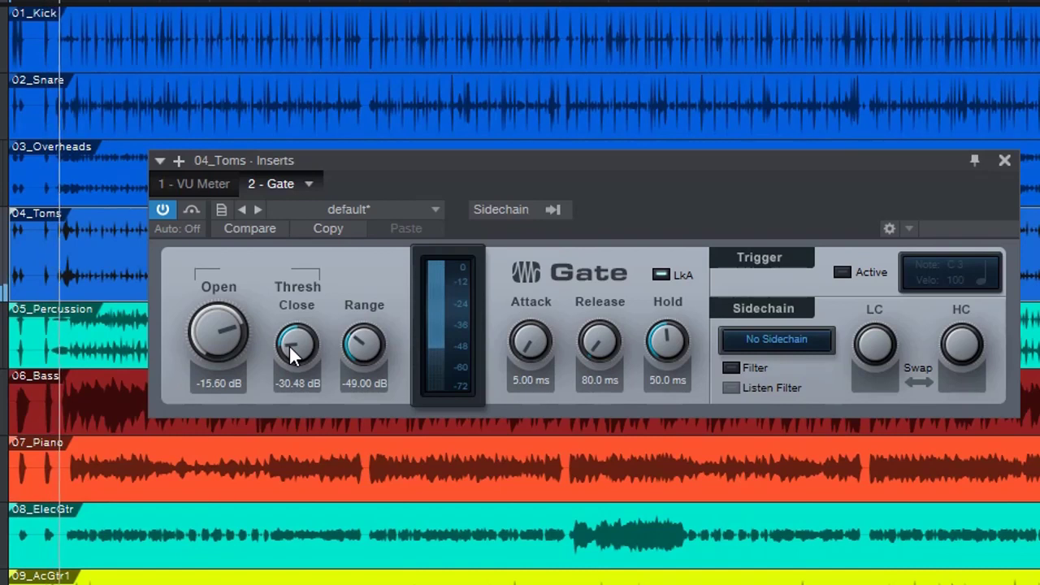
scroll(291, 348, "down", 1)
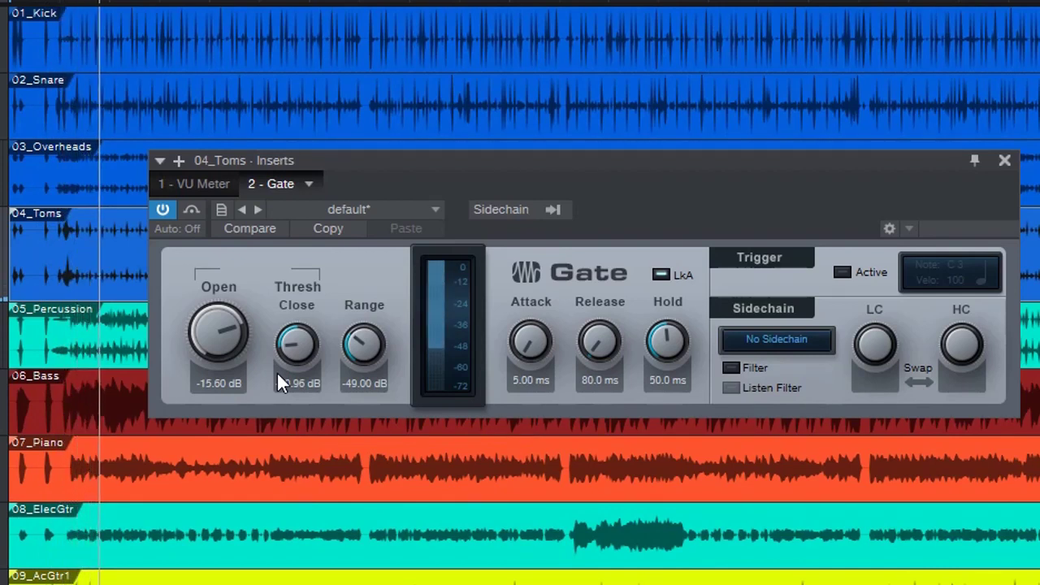
scroll(284, 352, "down", 2)
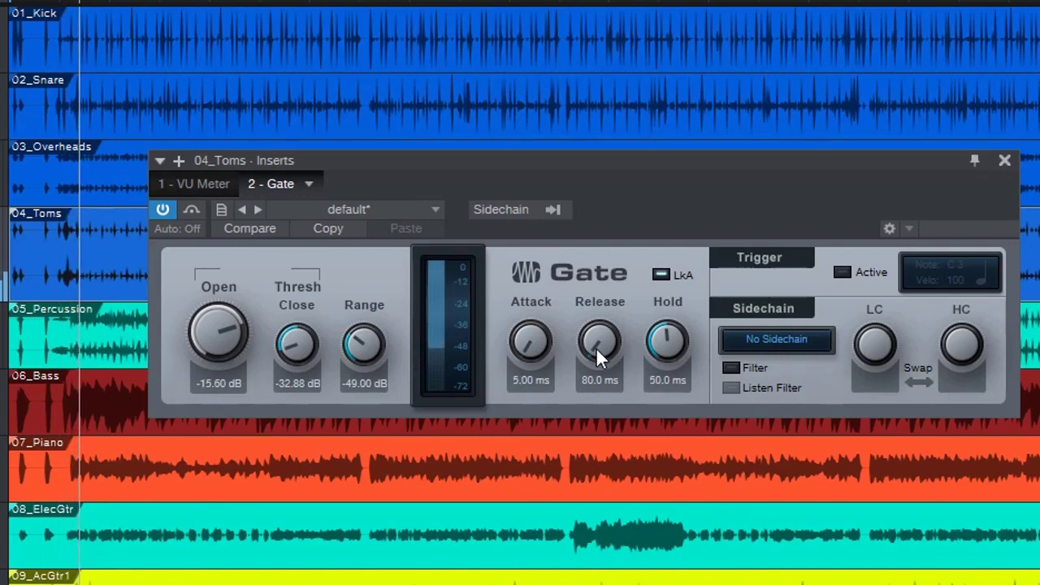
Step: Set the Gate release to 427.9 ms and hold to 115.3 ms, then move its window lower
left_click_drag(595, 346, 598, 320)
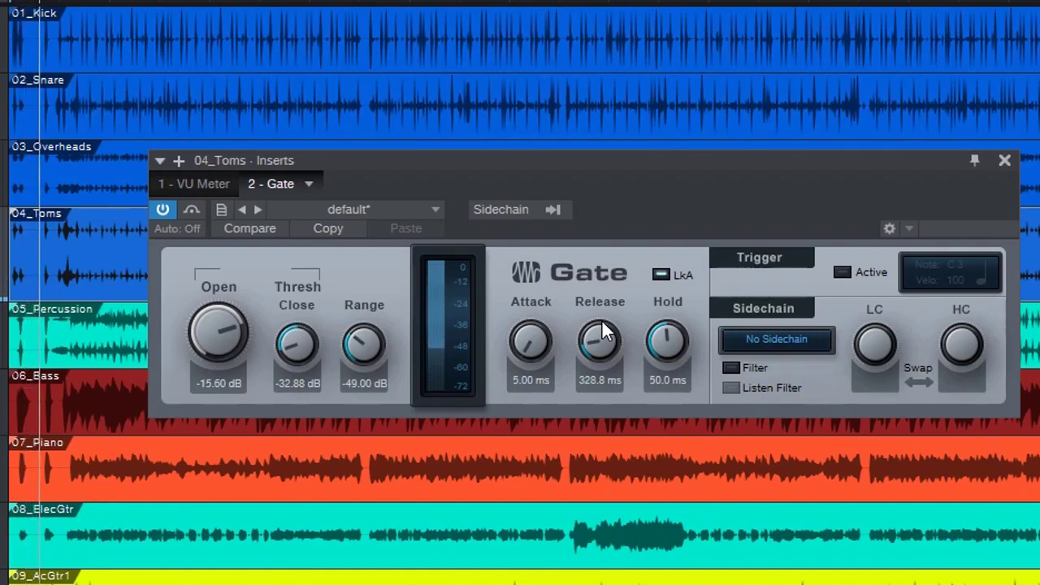
scroll(593, 343, "up", 5)
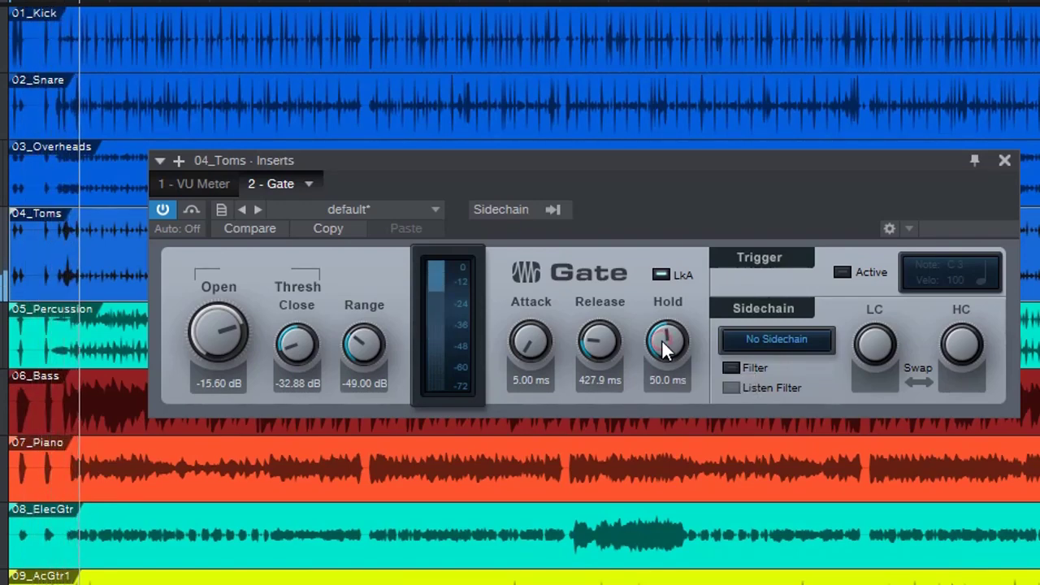
left_click_drag(661, 339, 668, 314)
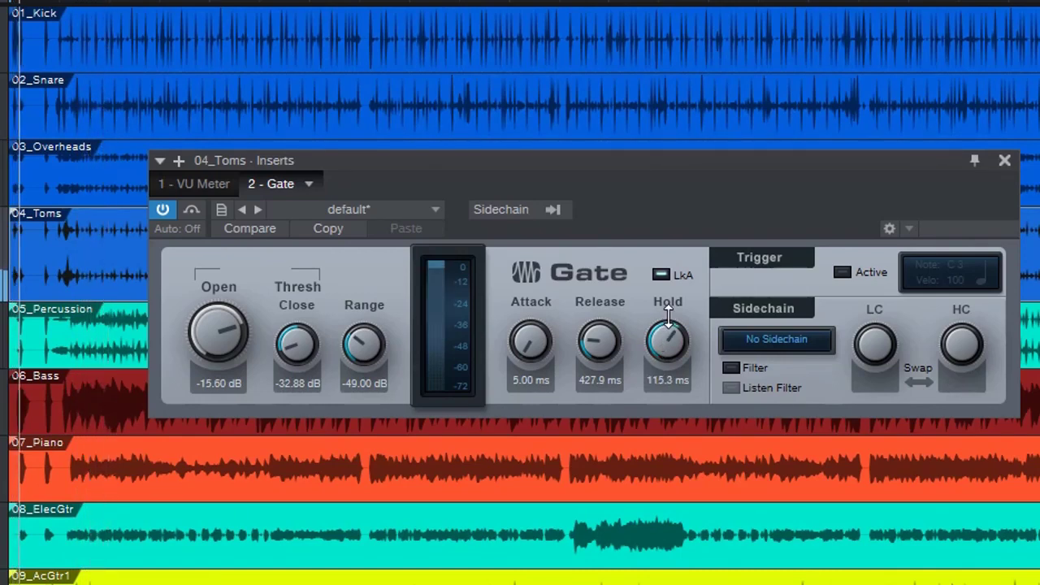
left_click_drag(716, 170, 680, 342)
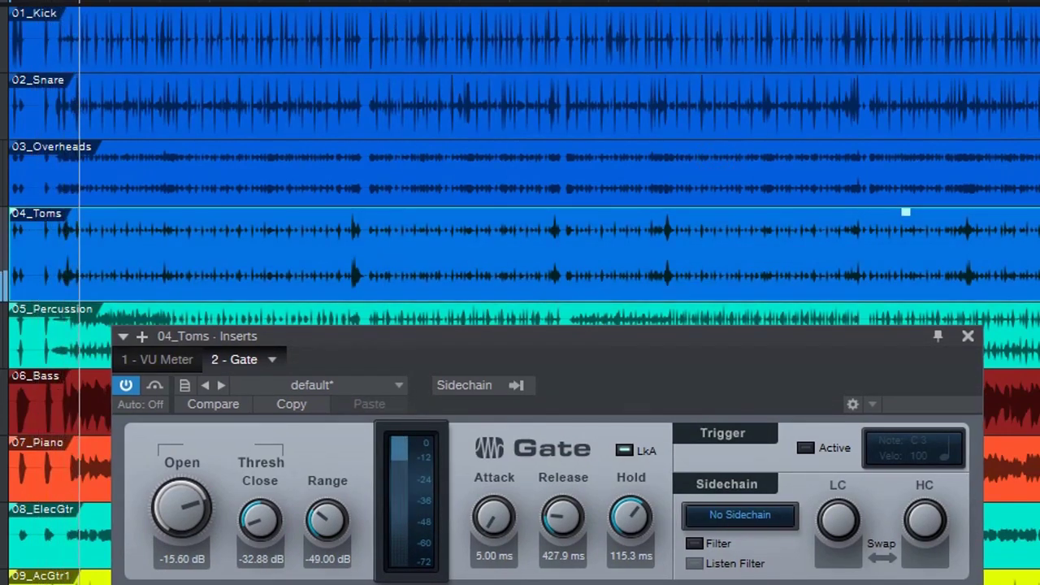
Step: Move the playhead to around bar 15, nudge the Gate window right, and turn off the 04_Toms solo
left_click(333, 3)
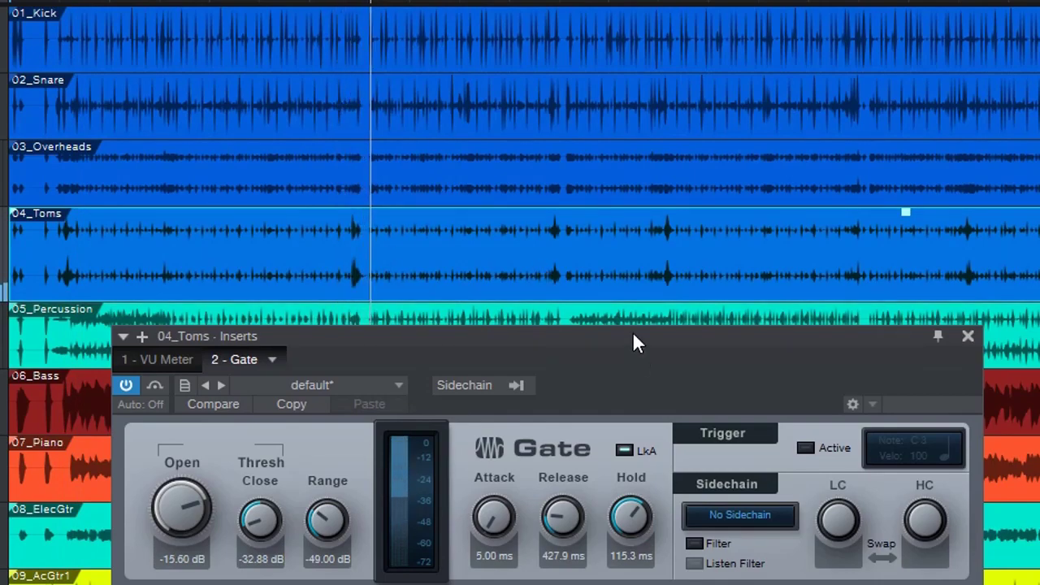
left_click_drag(634, 336, 689, 331)
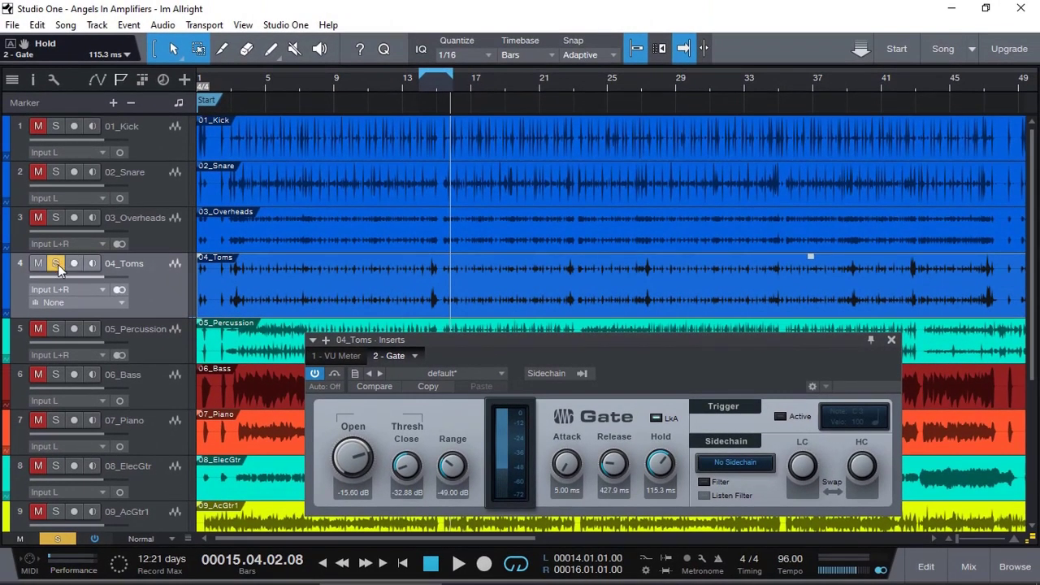
left_click(56, 263)
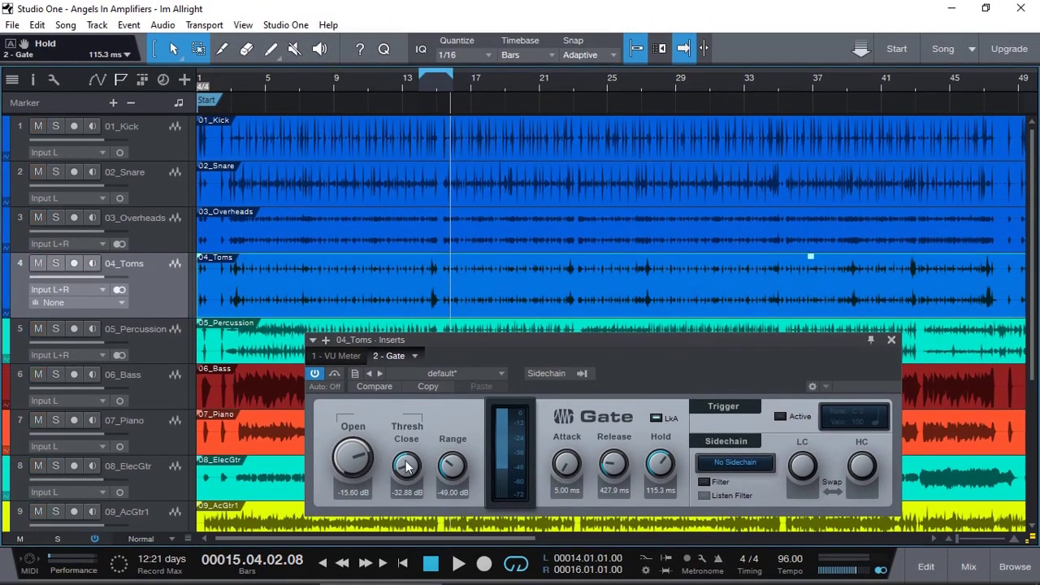
Step: Show the mixer beside the Gate window and solo the DRUMS bus
left_click(971, 567)
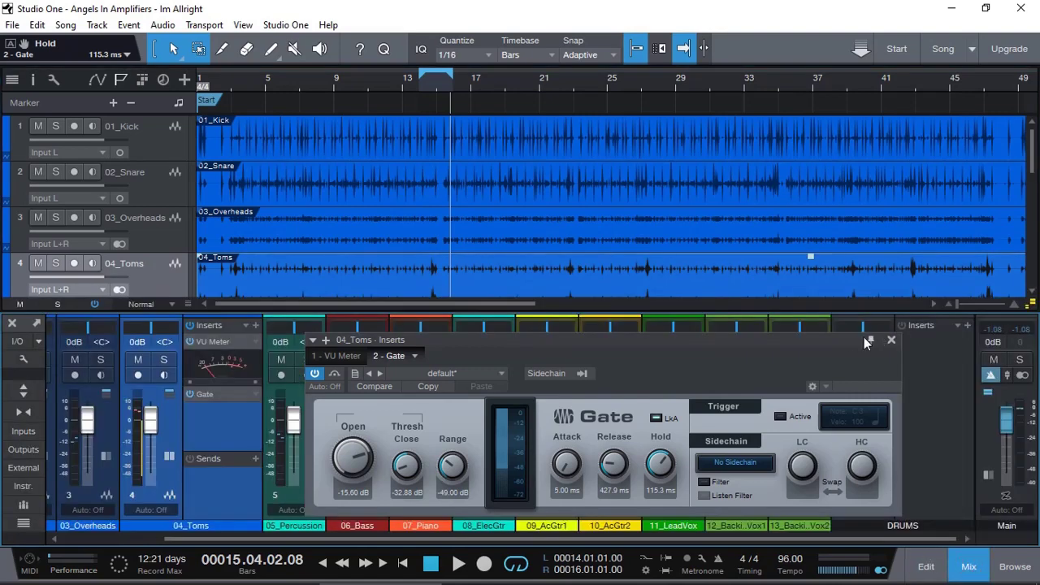
left_click_drag(865, 342, 686, 306)
left_click(875, 360)
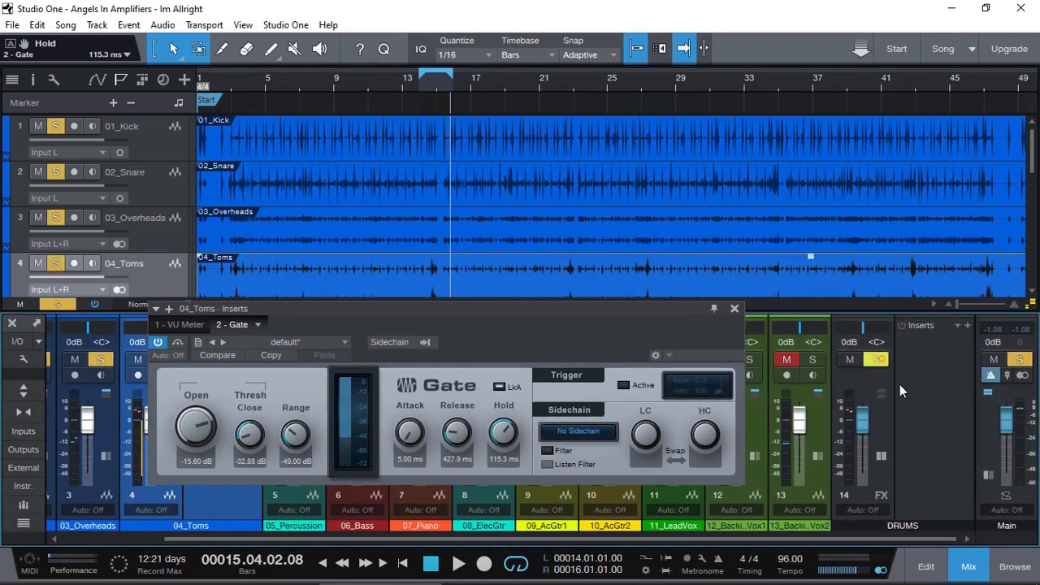
Step: Play the loop extended to bar 18 and lower the Gate Range to -51.84 dB
key("space")
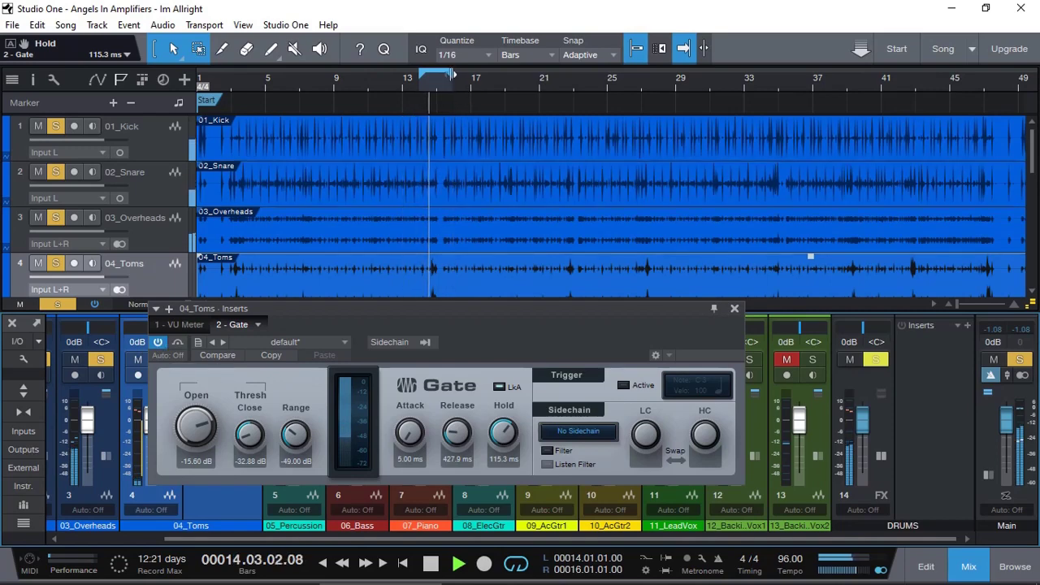
left_click_drag(453, 76, 499, 76)
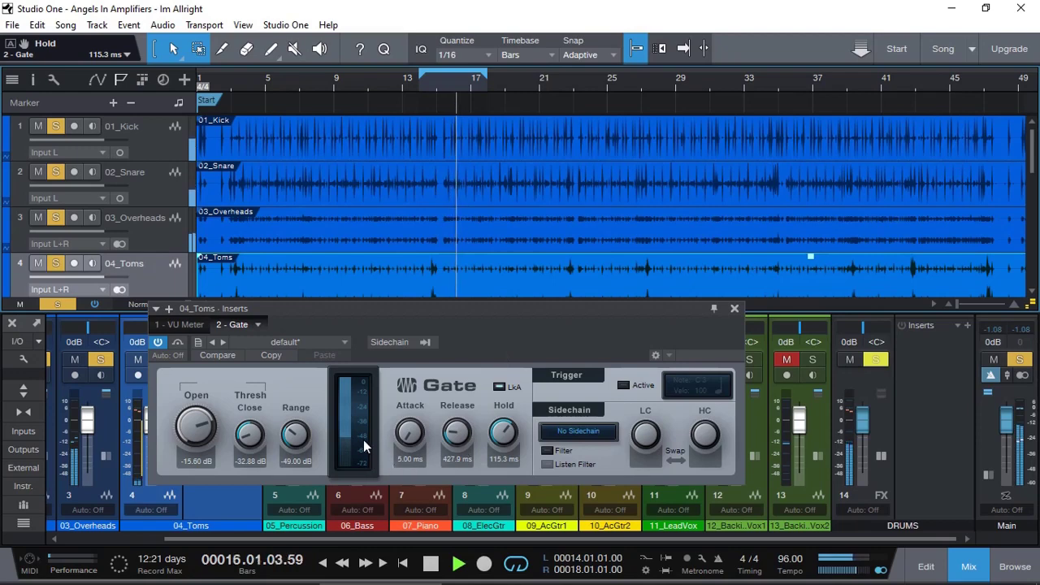
scroll(291, 440, "down", 2)
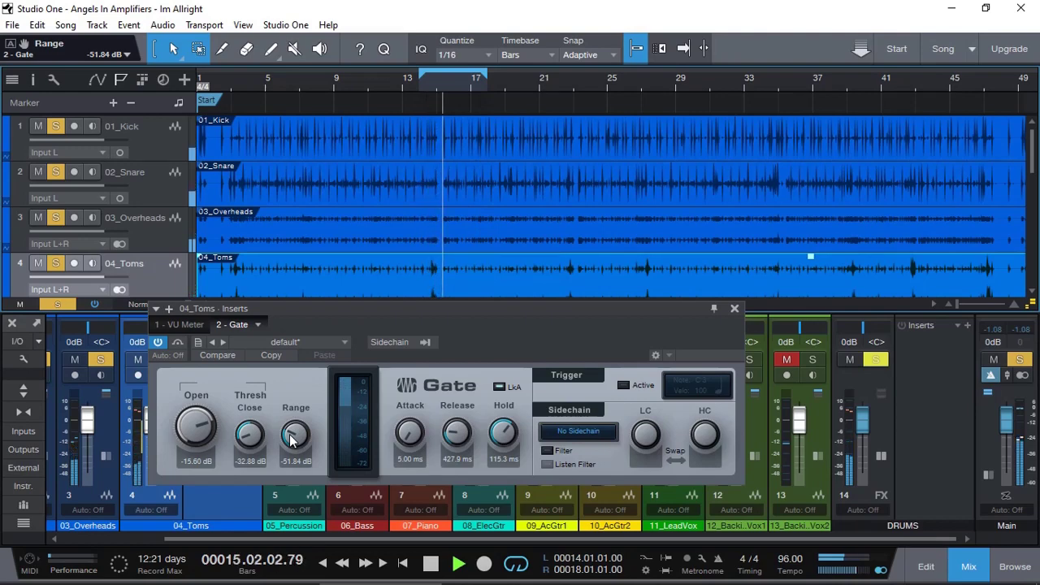
Step: Compare the Toms Gate bypassed and active during playback, then stop
left_click(158, 342)
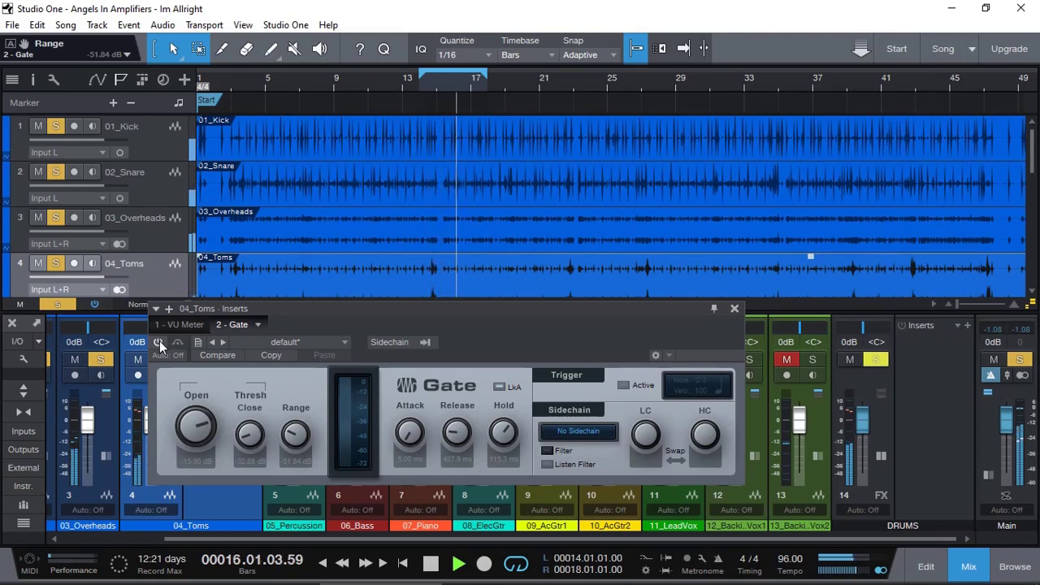
left_click(159, 342)
key("space")
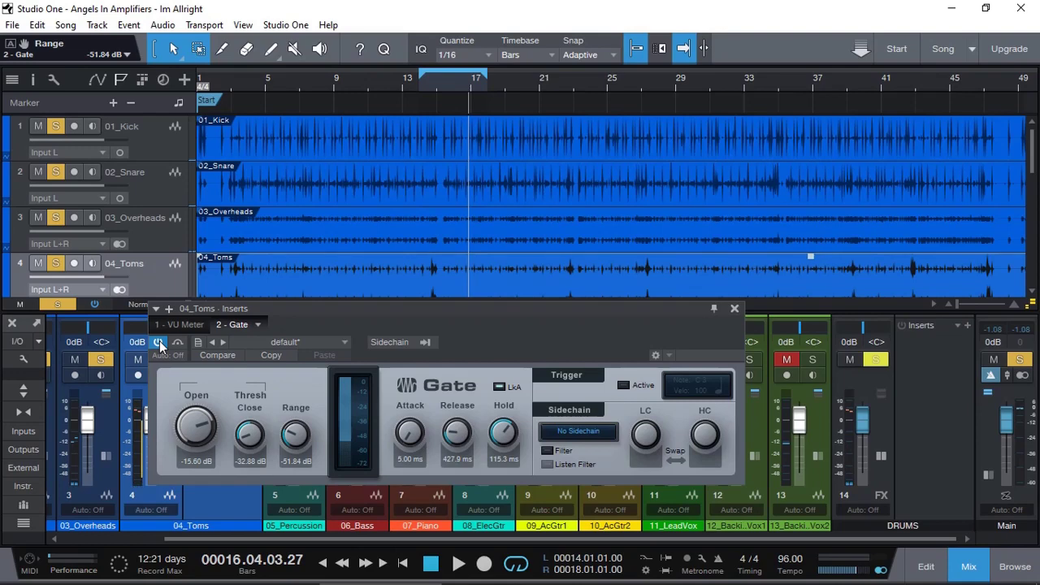
Step: Play from the song start, bypass the Gate mid-playback, and stop
left_click(402, 561)
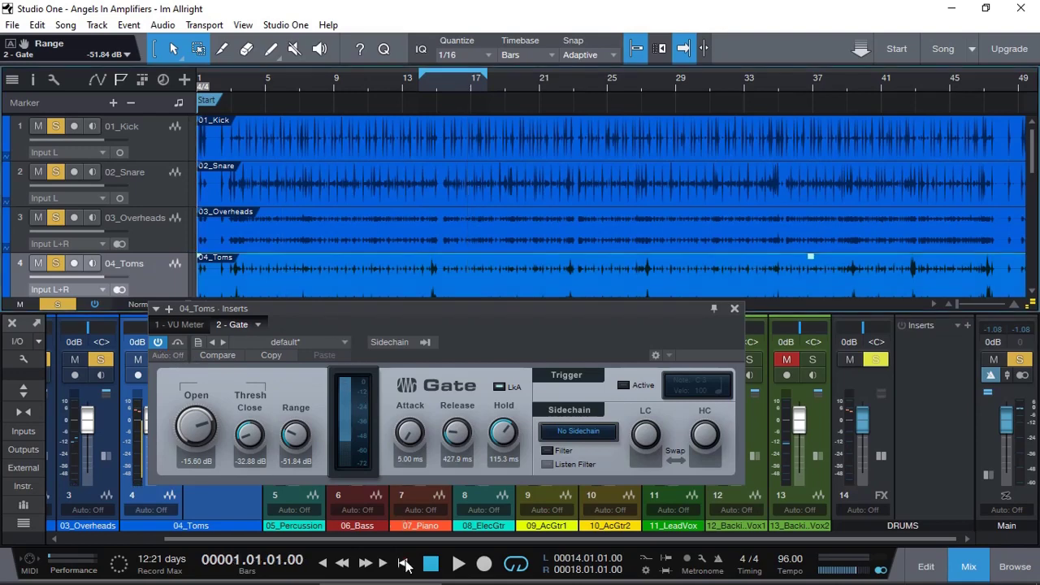
left_click(457, 565)
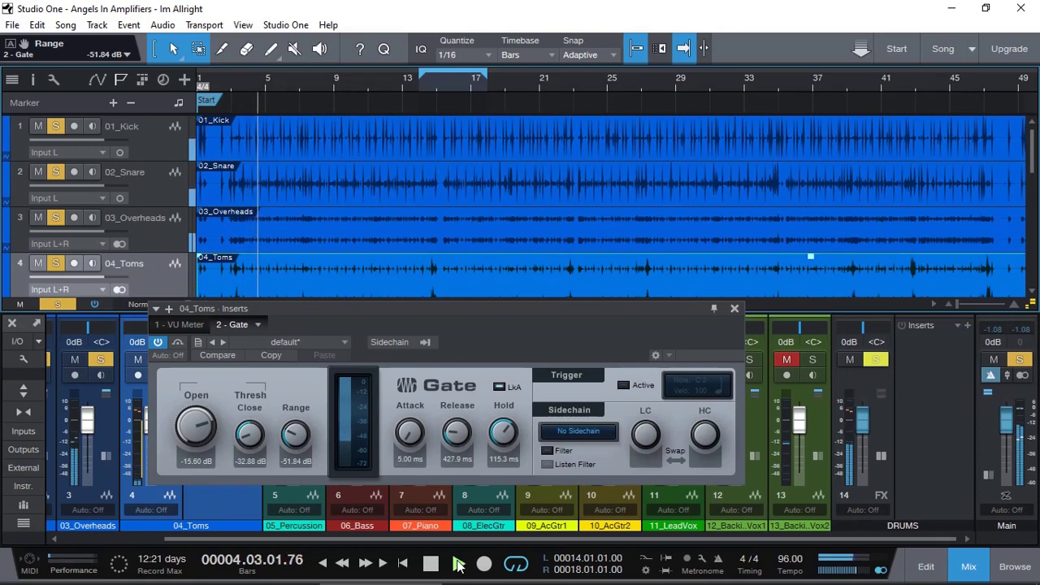
left_click(157, 342)
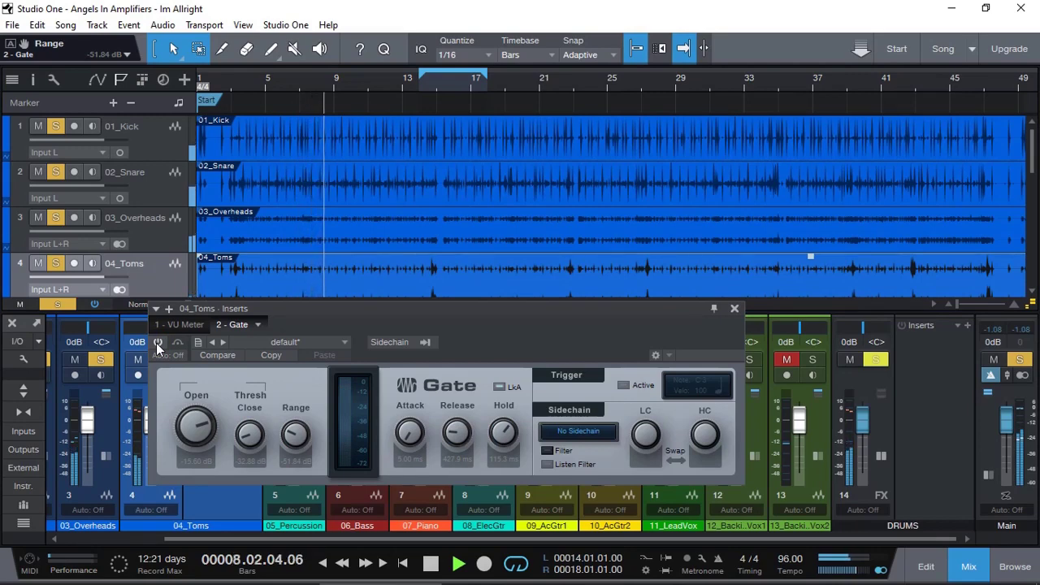
key("space")
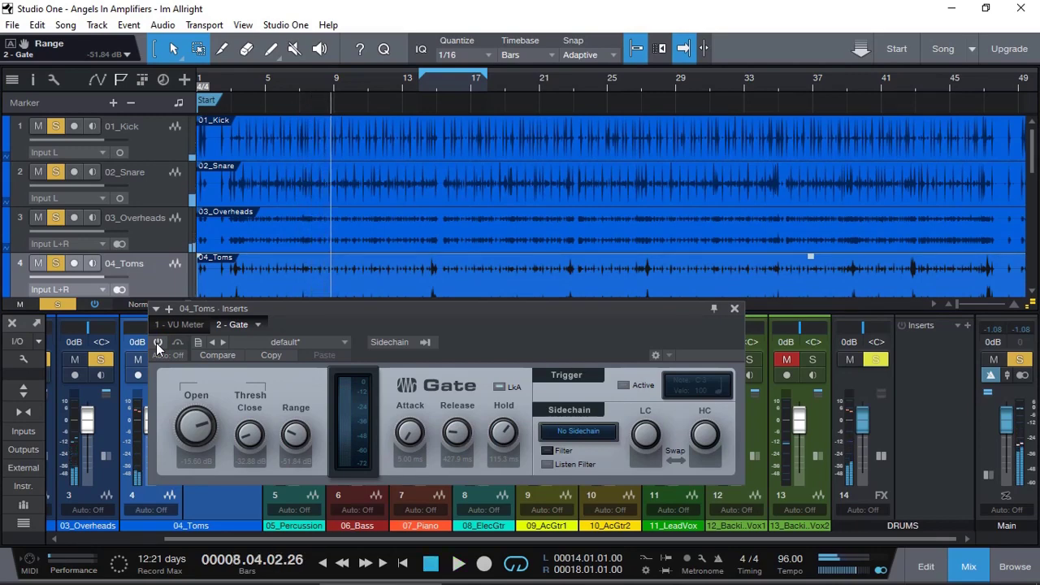